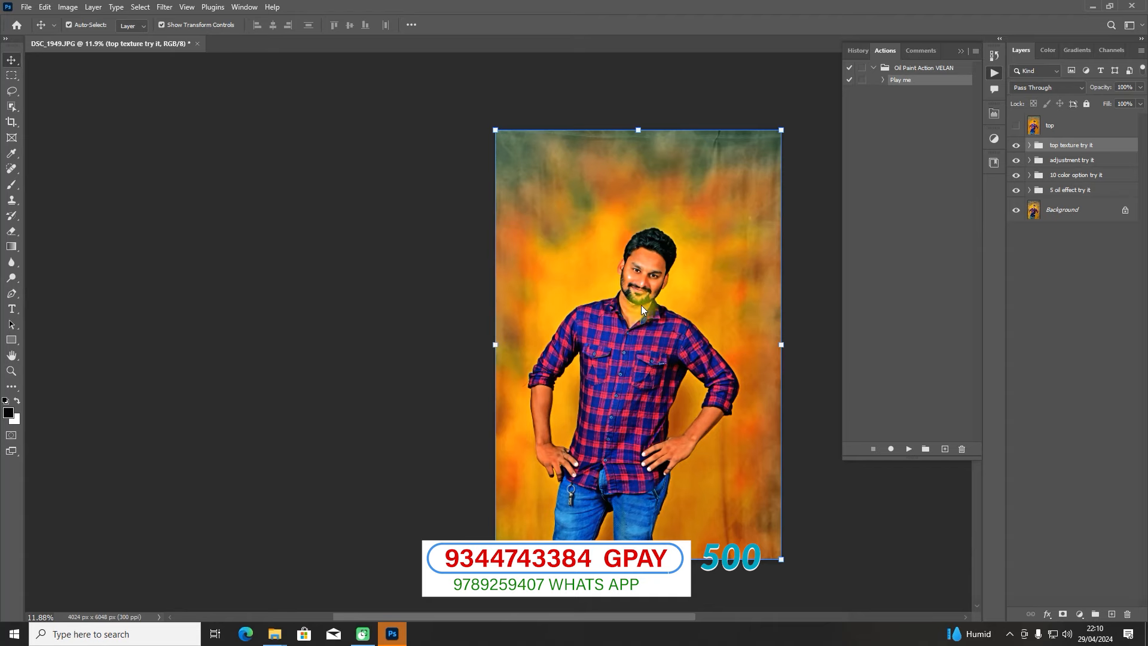
Step: Show the "top" layer and examine the portrait's face and overall look with it turned on
scroll(642, 304, up, 6)
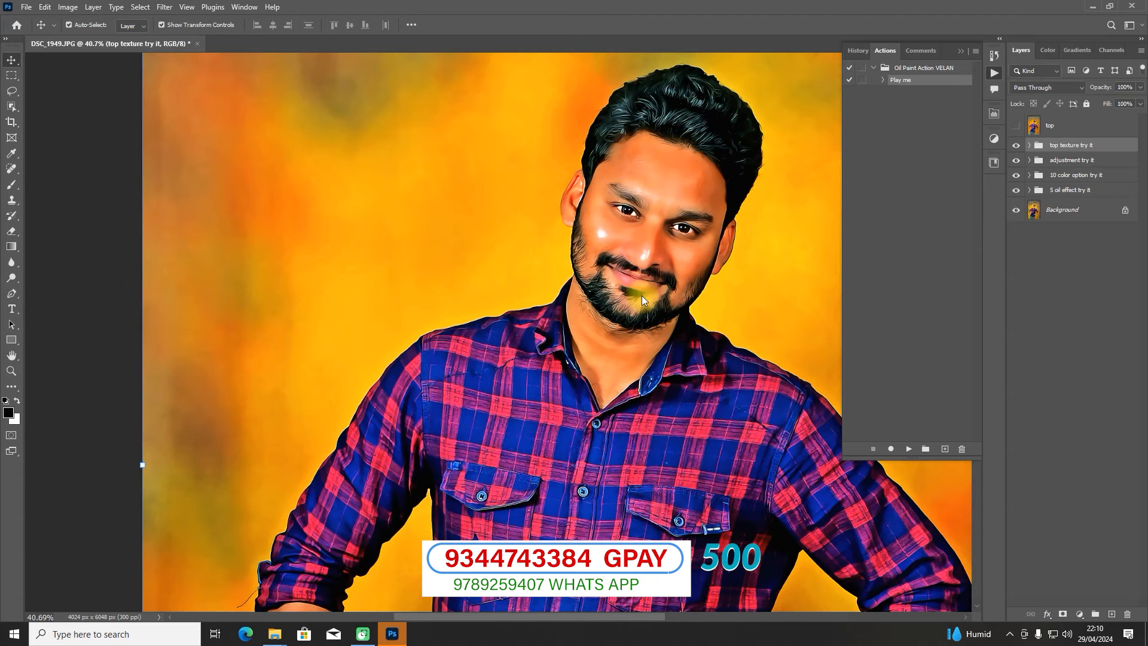
scroll(654, 303, down, 3)
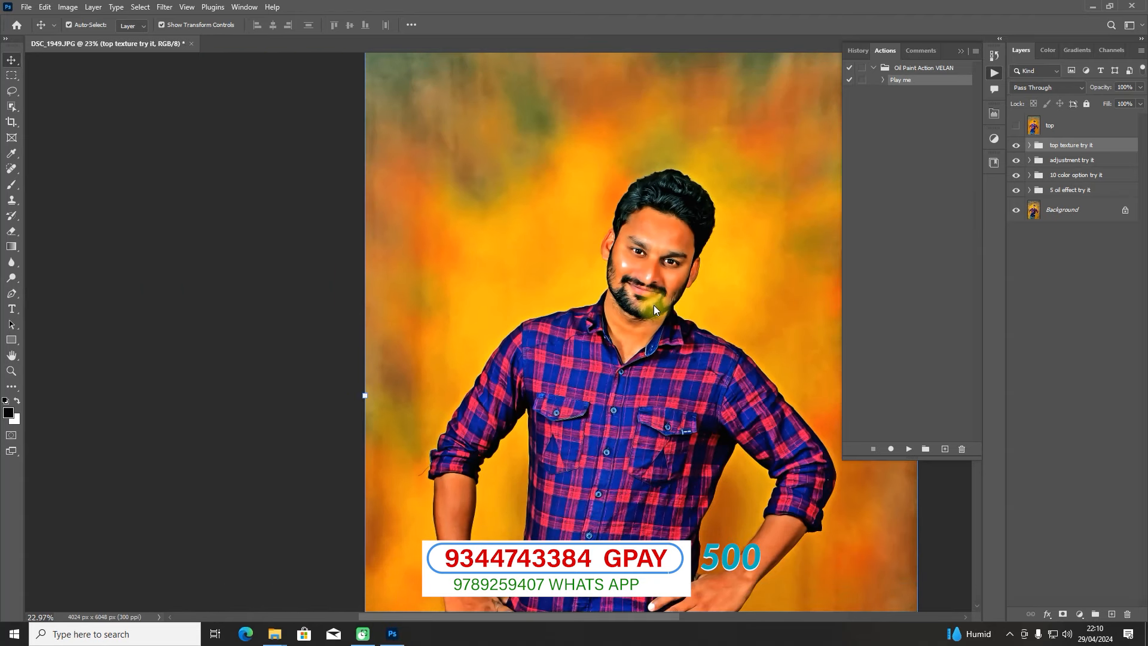
drag(669, 297, 568, 270)
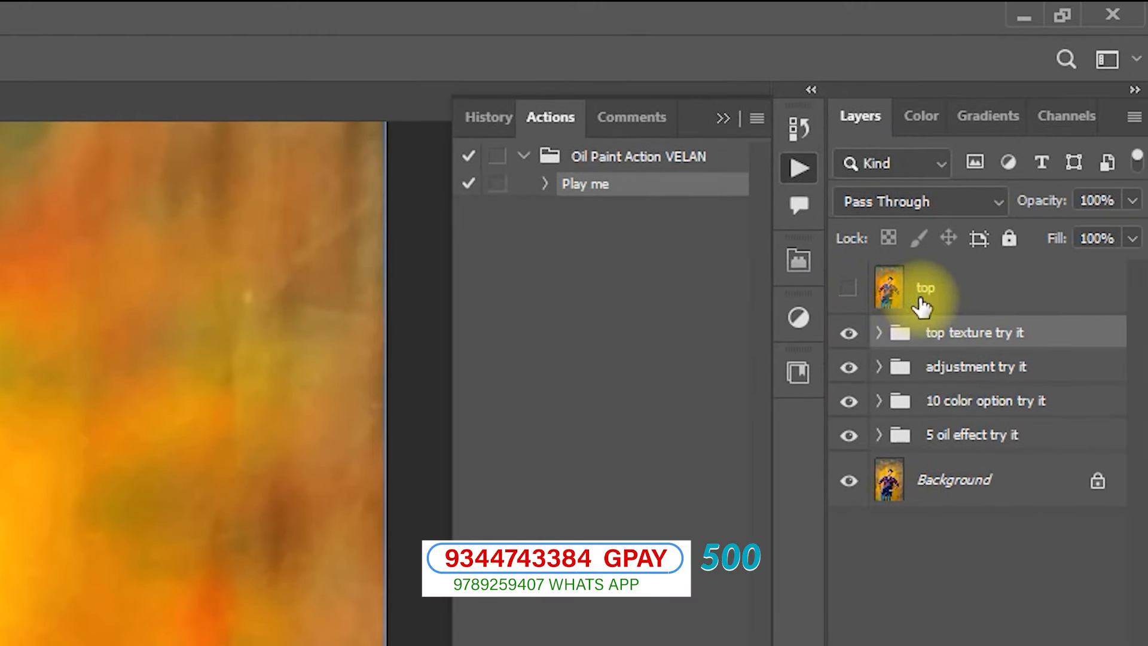
click(1046, 129)
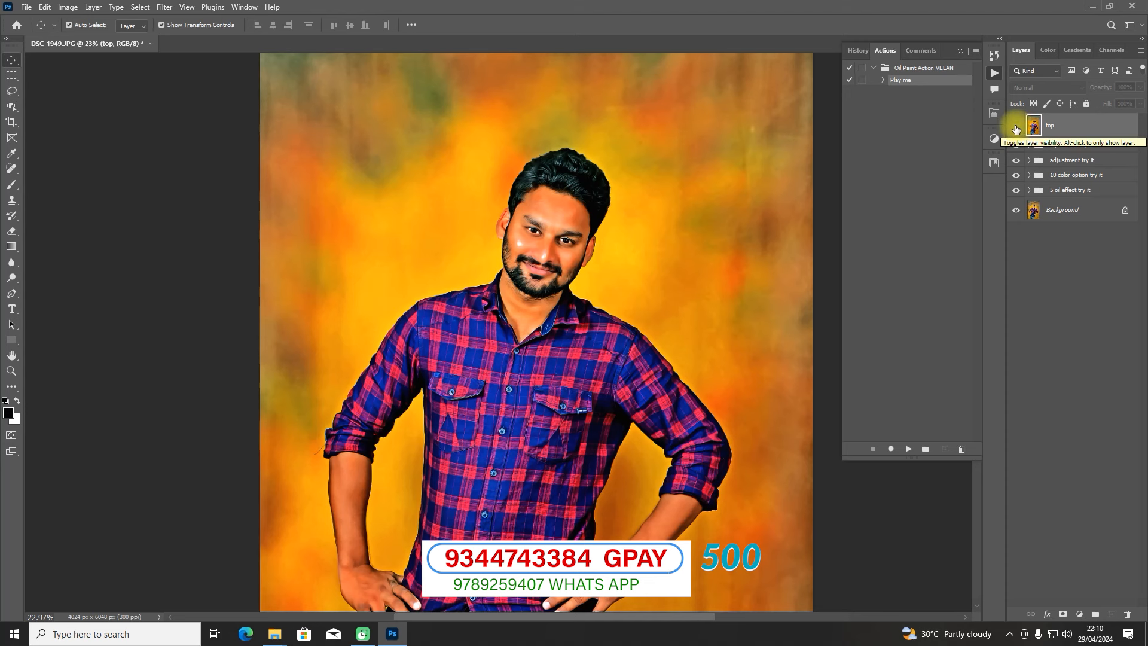
click(847, 290)
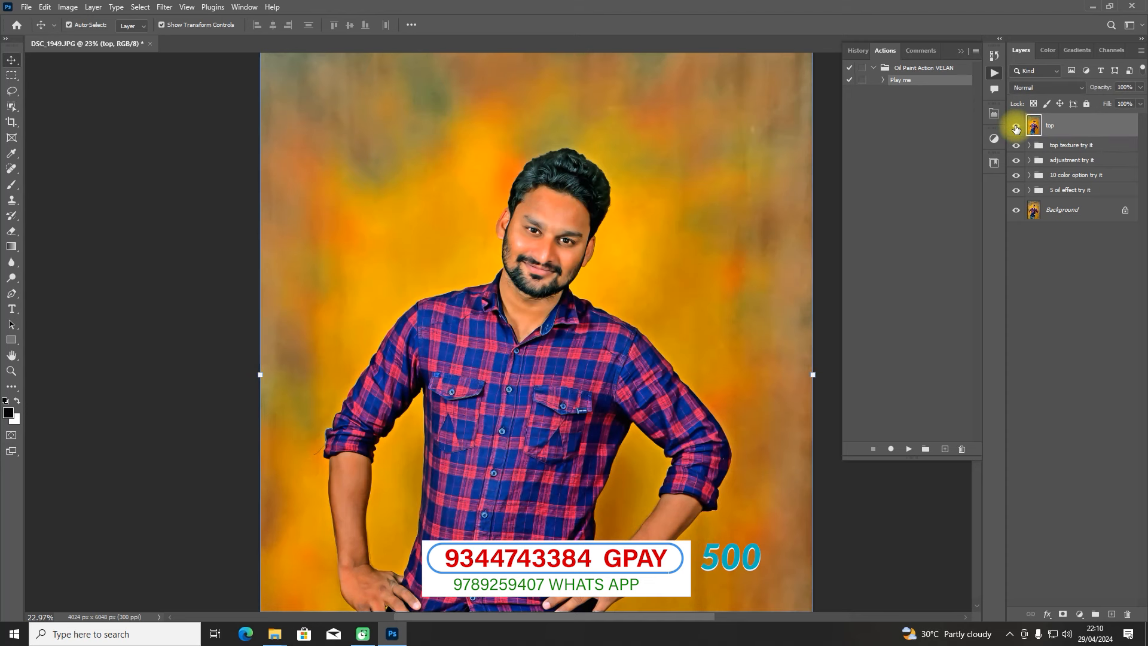
scroll(592, 377, up, 3)
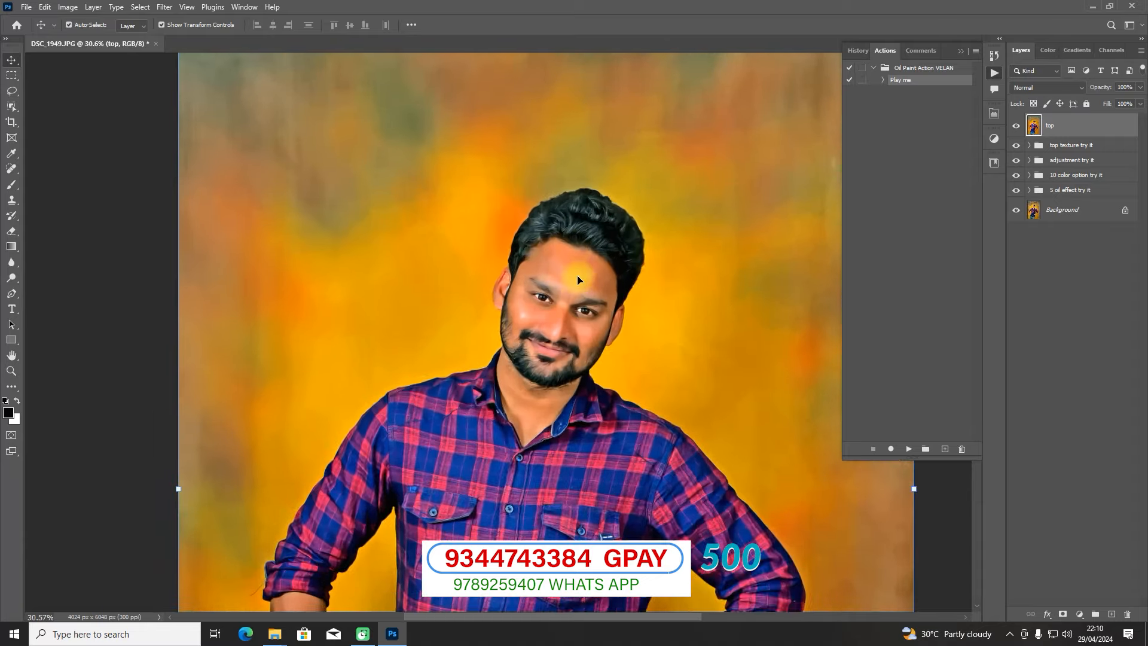
scroll(579, 311, down, 3)
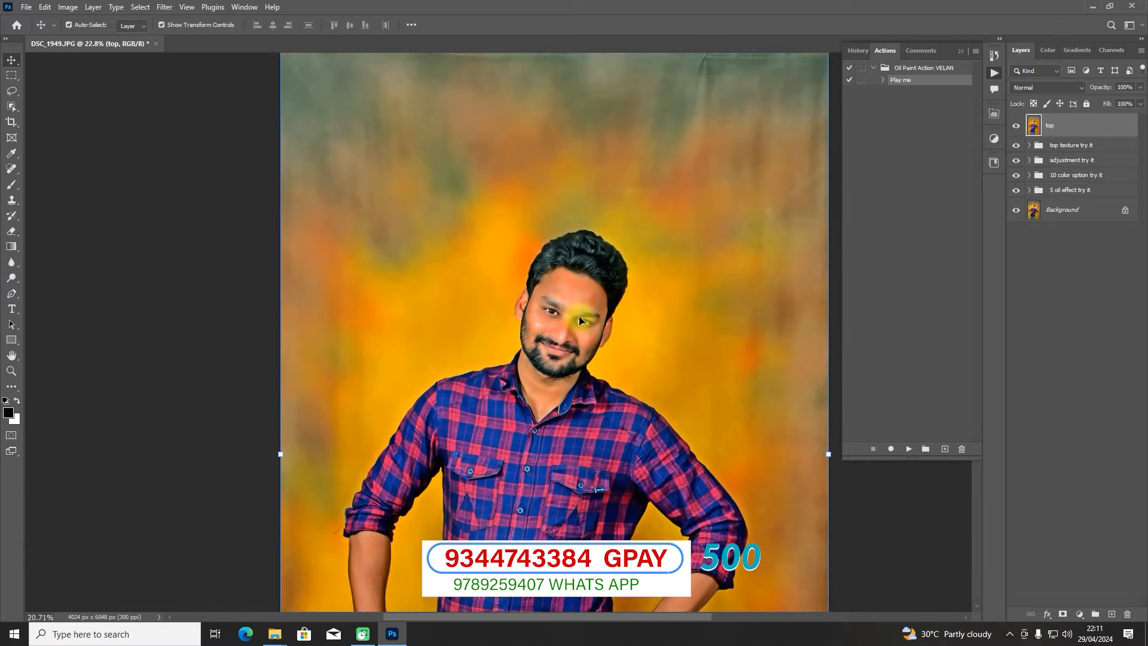
scroll(579, 316, down, 3)
Step: Hide the "top" layer and examine the oil-painted face and shirt up close for comparison
click(1017, 126)
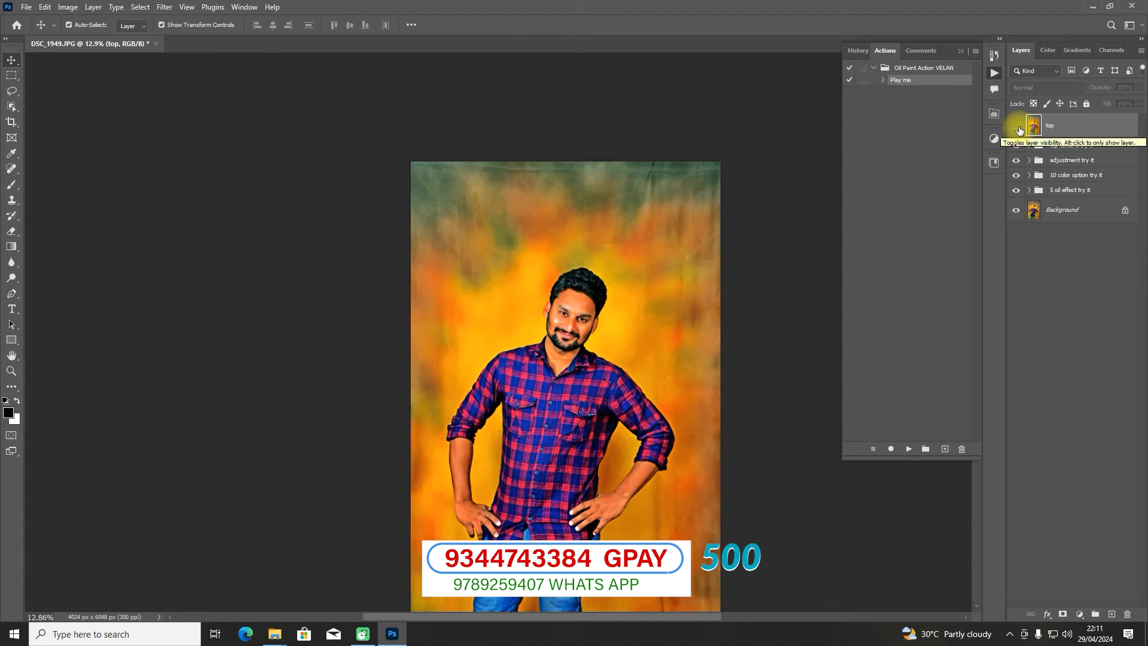
scroll(589, 329, up, 5)
scroll(589, 328, up, 2)
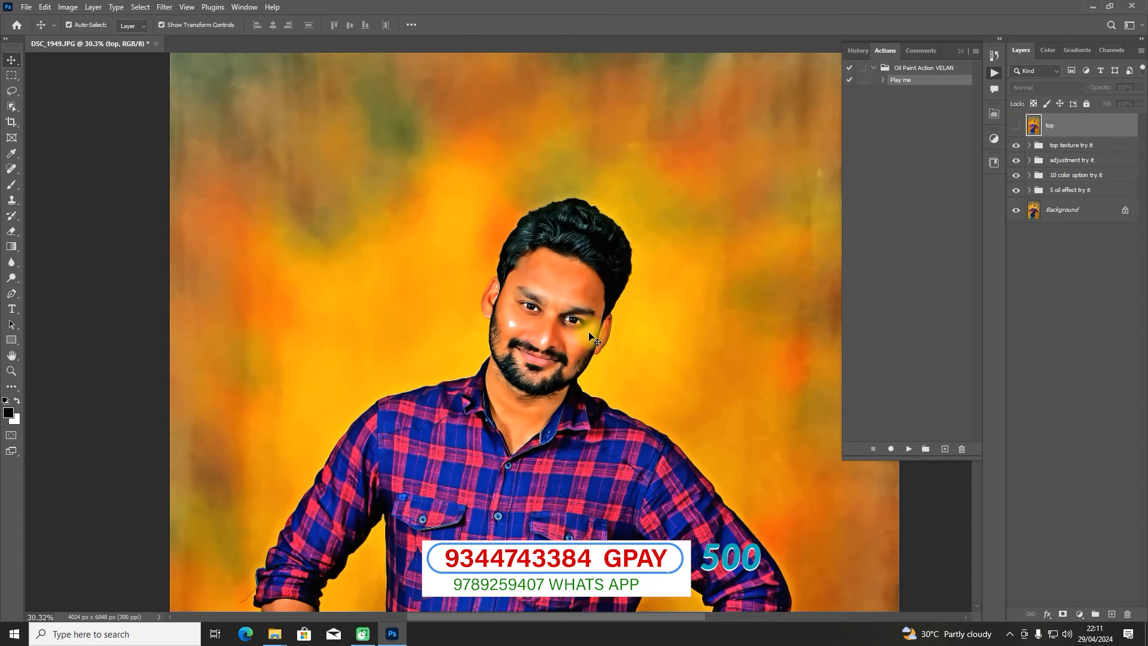
key(space)
drag(574, 365, 584, 268)
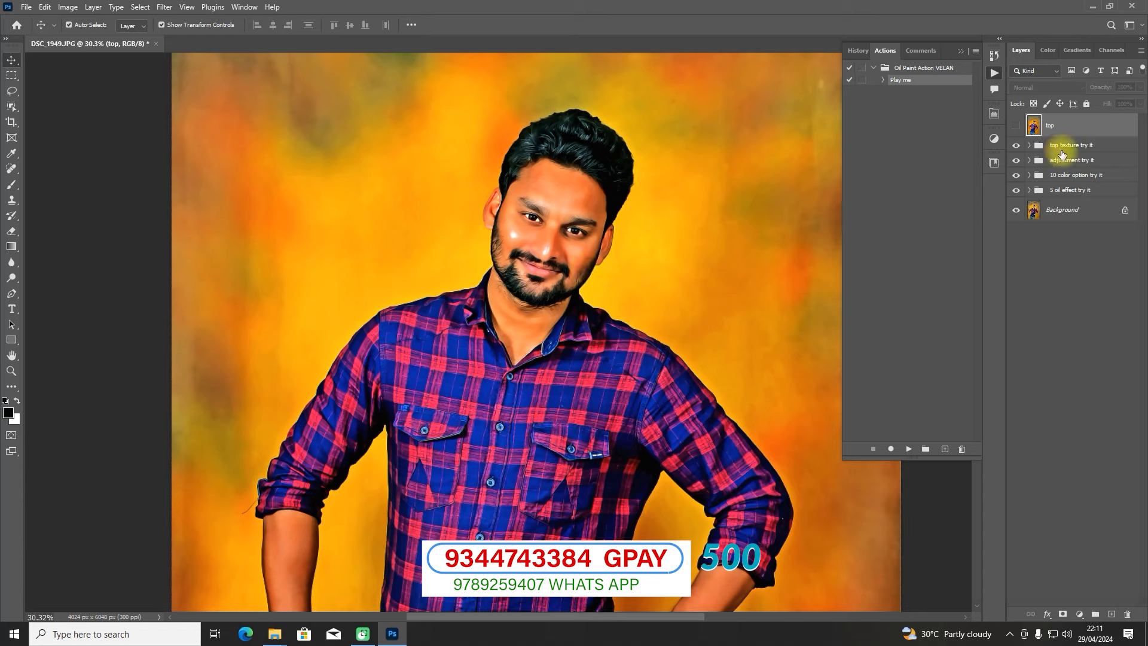
Step: Preview the textures in the "top texture try it" group one at a time, starting with t 1, and collapse the group
click(1029, 146)
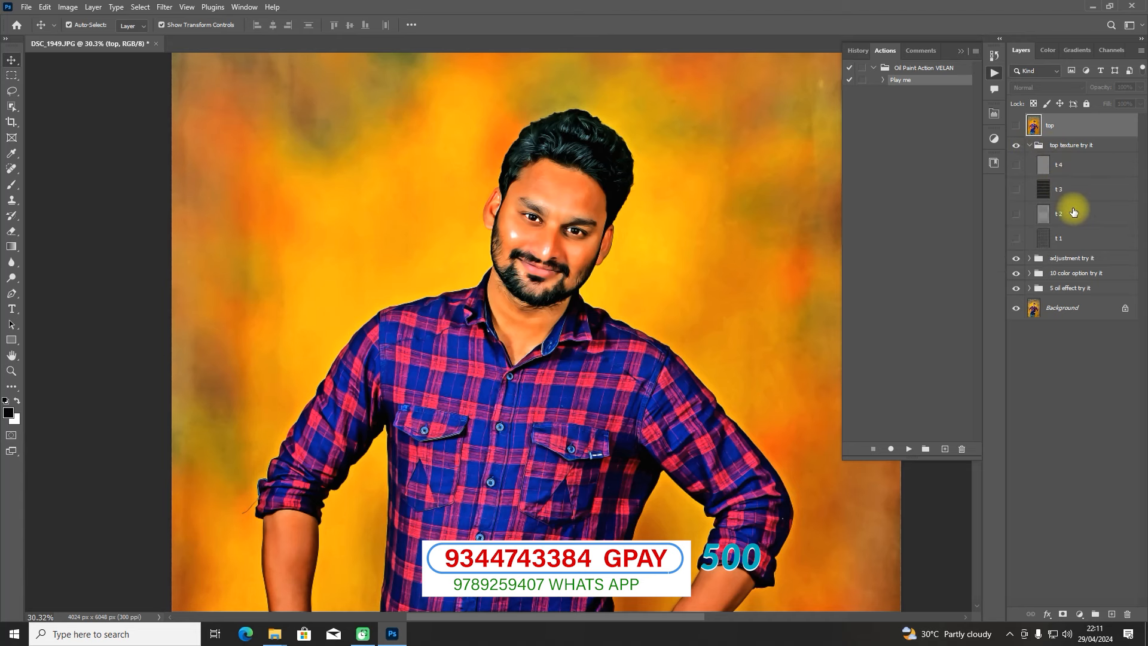
click(1016, 238)
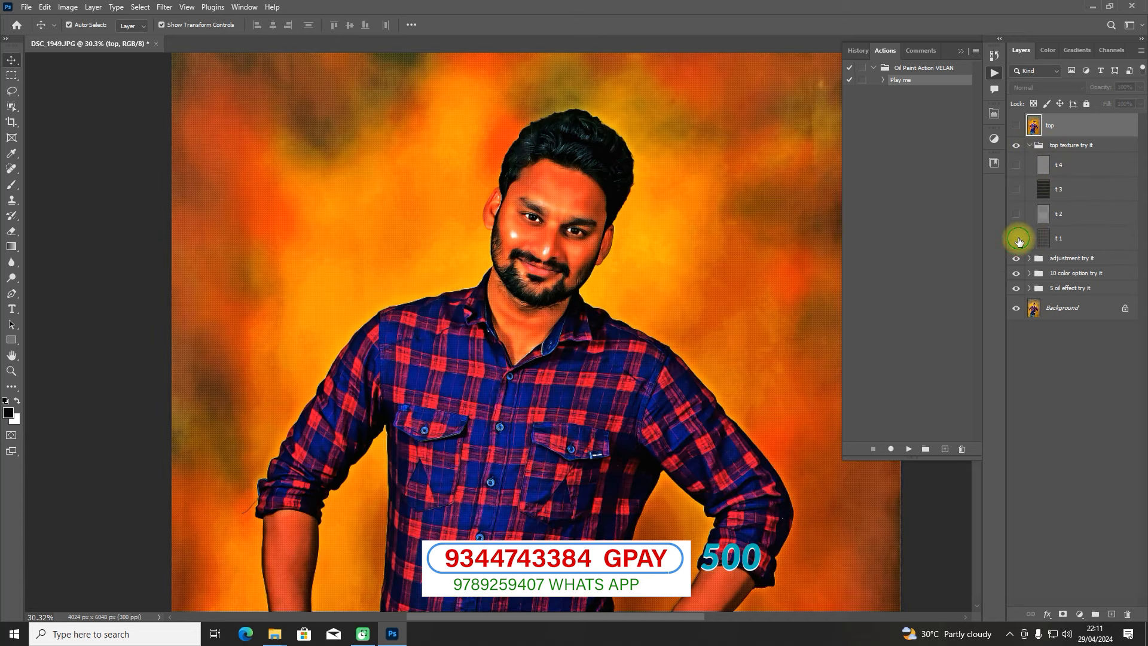
click(1018, 241)
click(1016, 216)
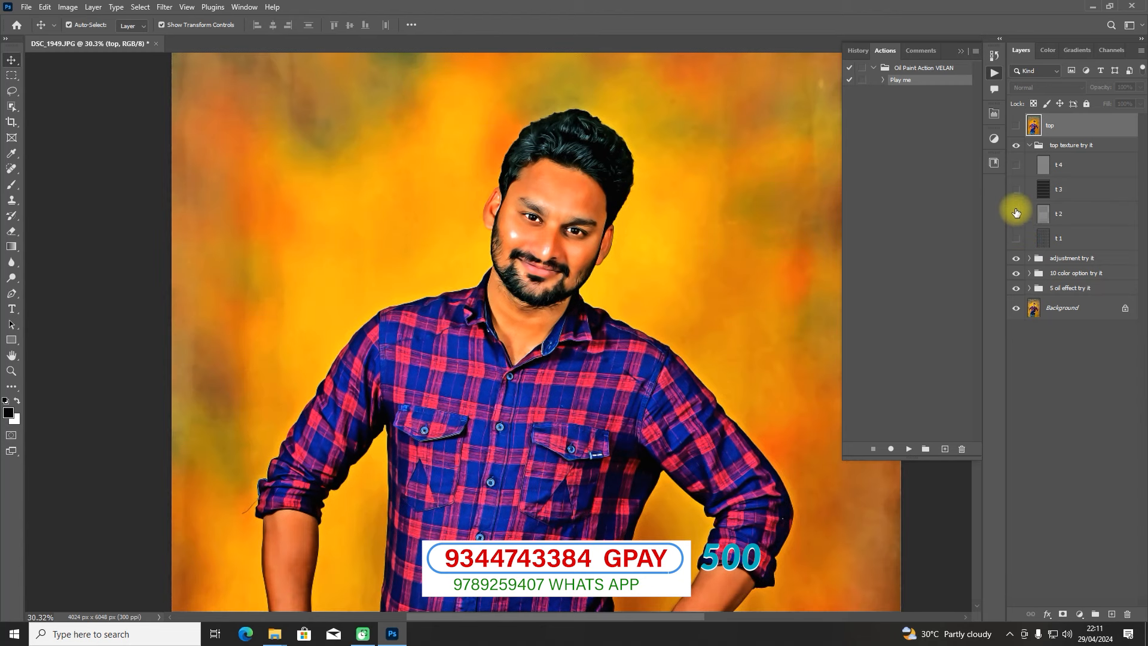
click(1017, 190)
click(1017, 193)
click(1014, 173)
click(1028, 146)
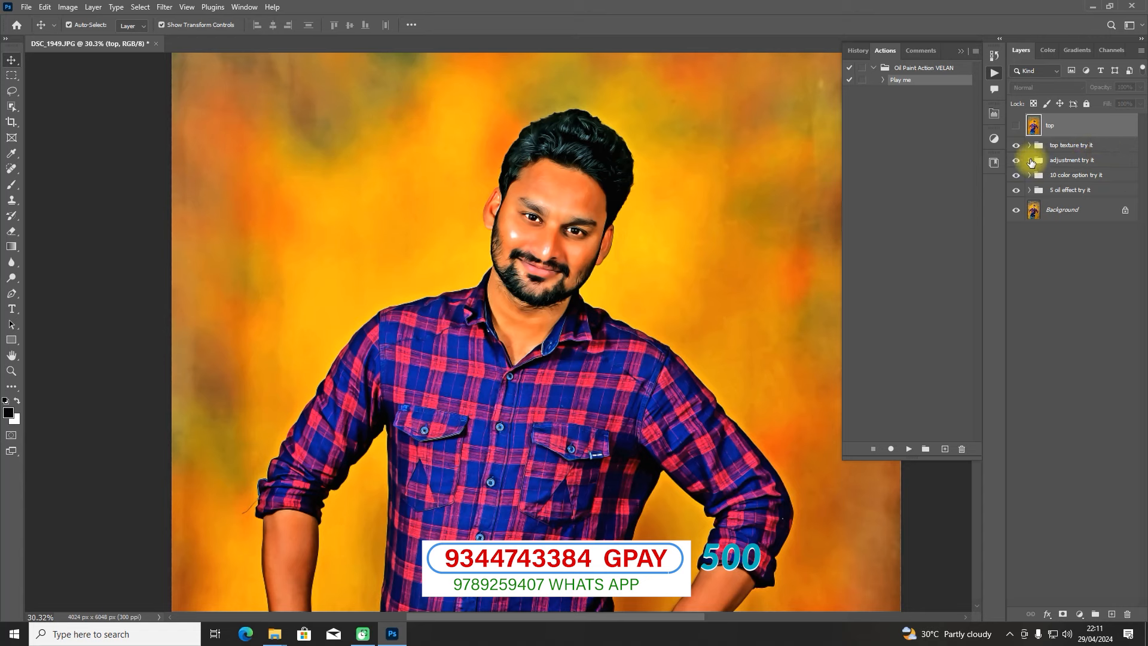
Step: In the adjustment group's Selective Color 1 layer, set the Reds to Cyan +1, Magenta -29 and Yellow -28
click(1030, 160)
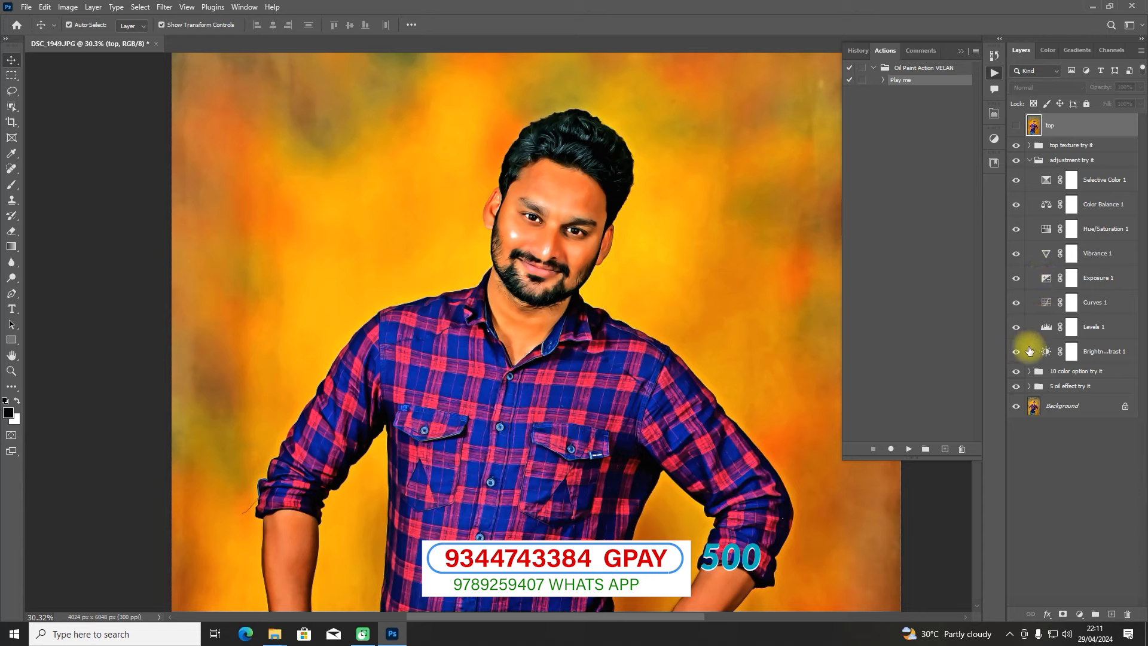
double_click(1047, 182)
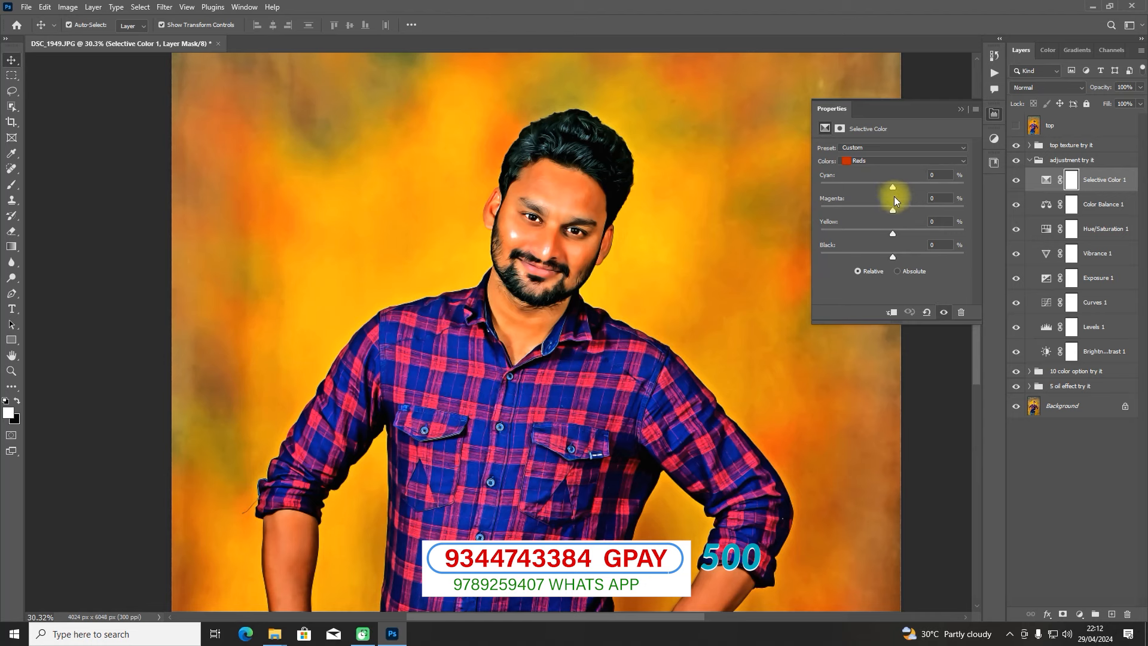
drag(894, 189, 866, 207)
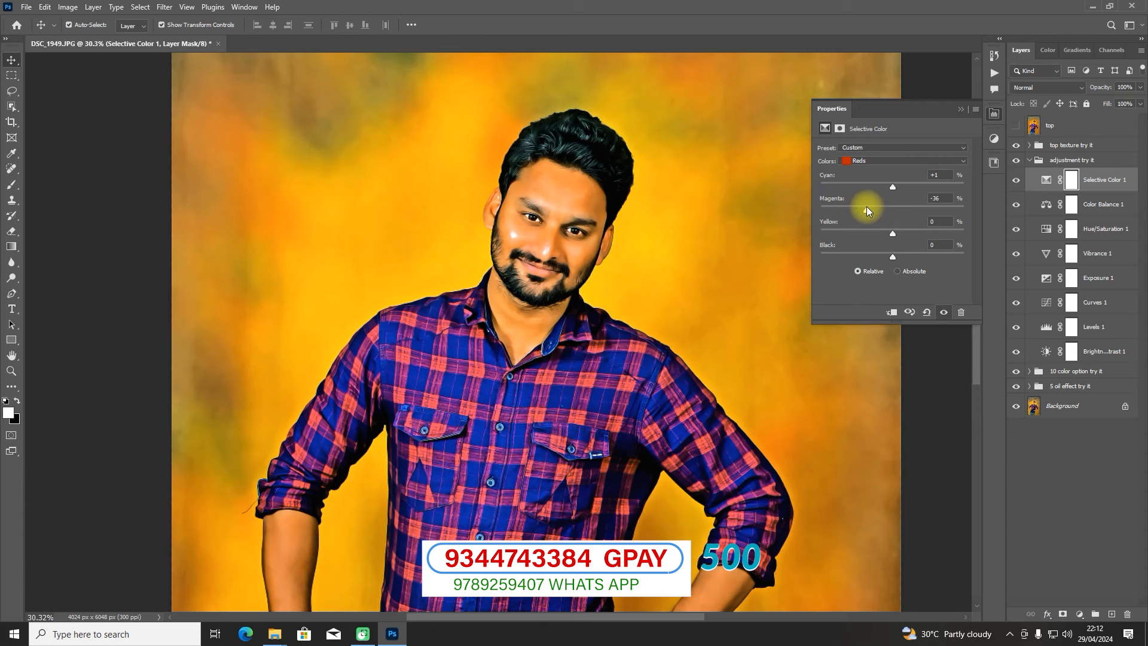
drag(884, 233, 872, 233)
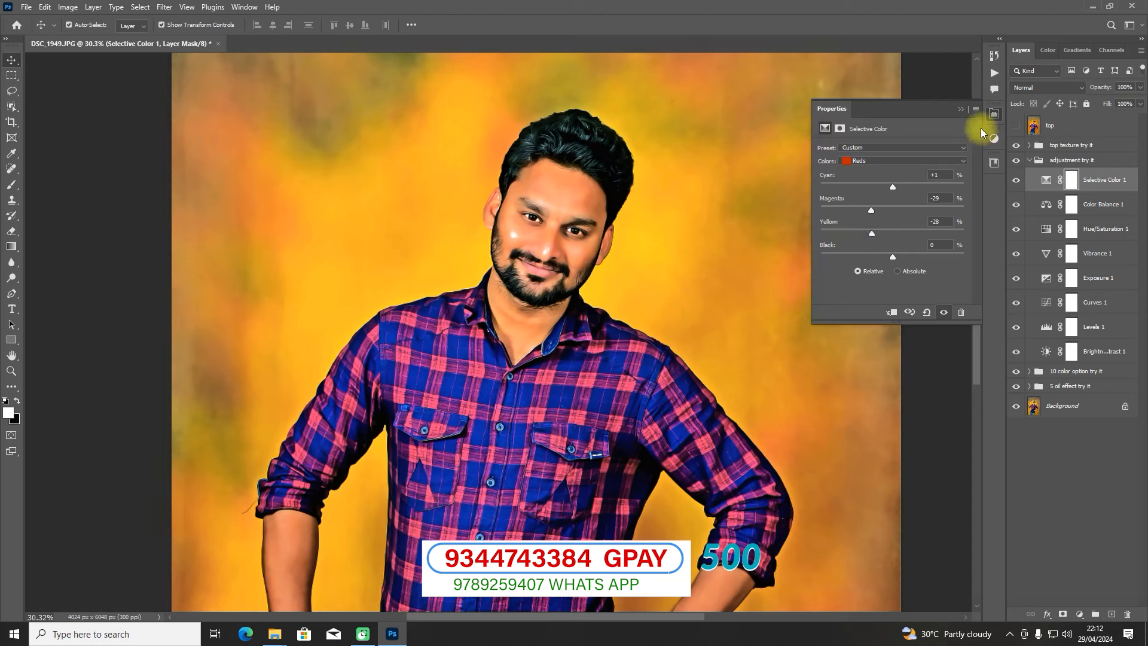
Step: Shift the midtones of the Color Balance 1 layer slightly toward cyan and collapse the adjustment group
click(1045, 210)
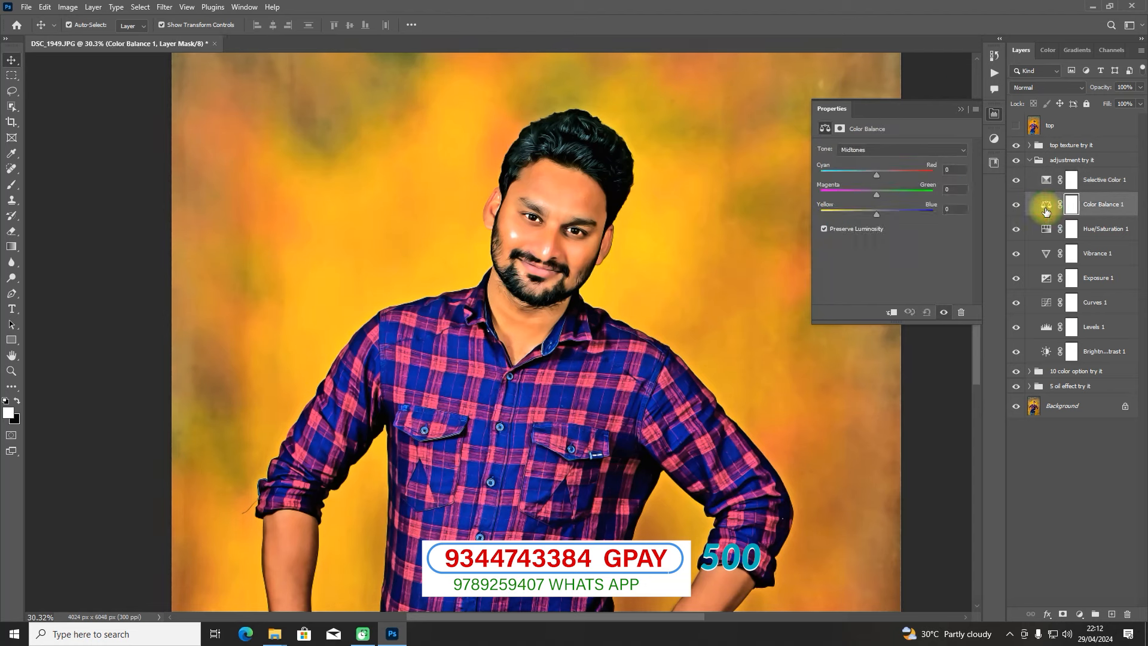
click(866, 174)
click(960, 112)
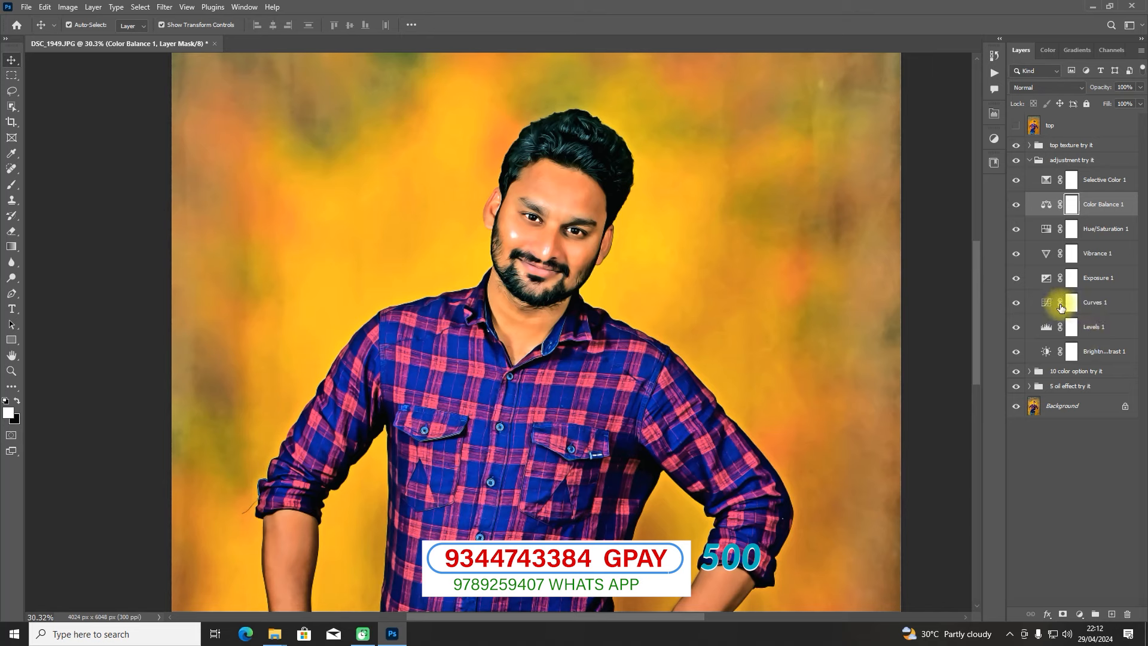
click(1030, 160)
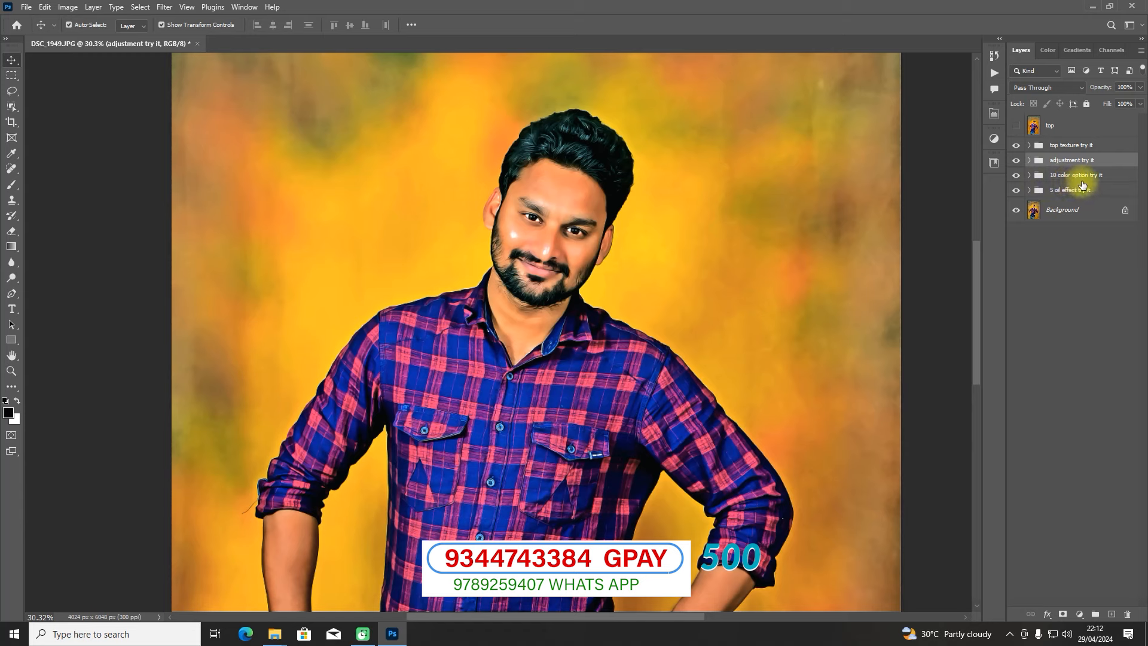
Step: Preview color 10 down to color 5 in the "10 color option try it" group one at a time, and collapse the group
click(1029, 176)
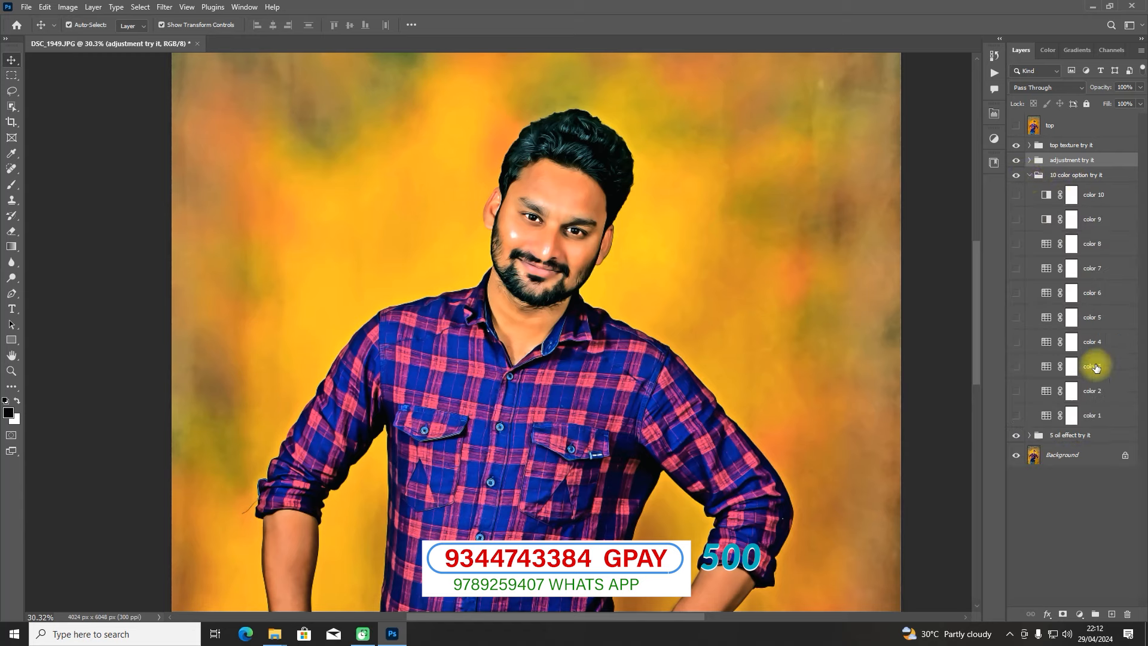
click(1017, 196)
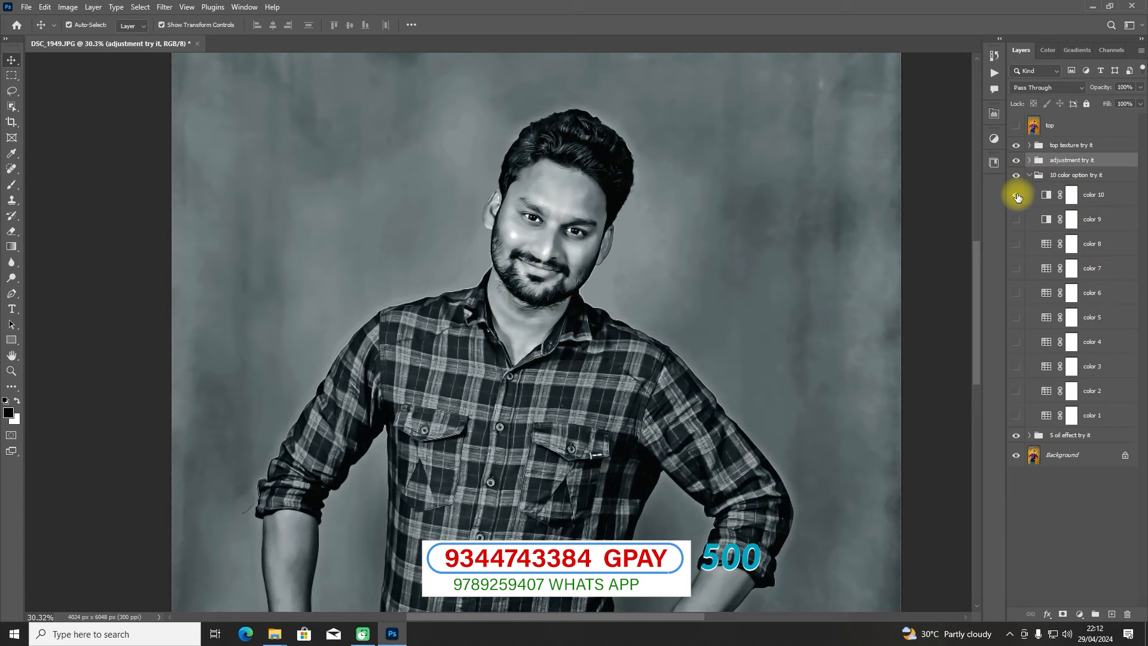
click(1016, 195)
click(1014, 221)
click(1013, 221)
click(1014, 244)
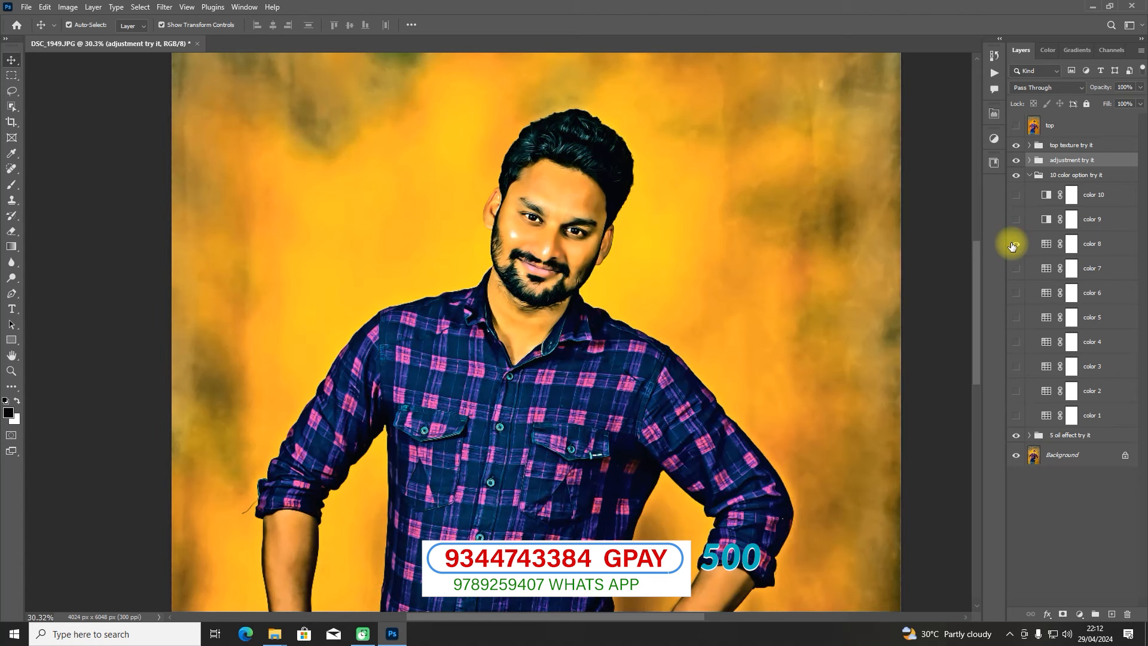
click(1012, 244)
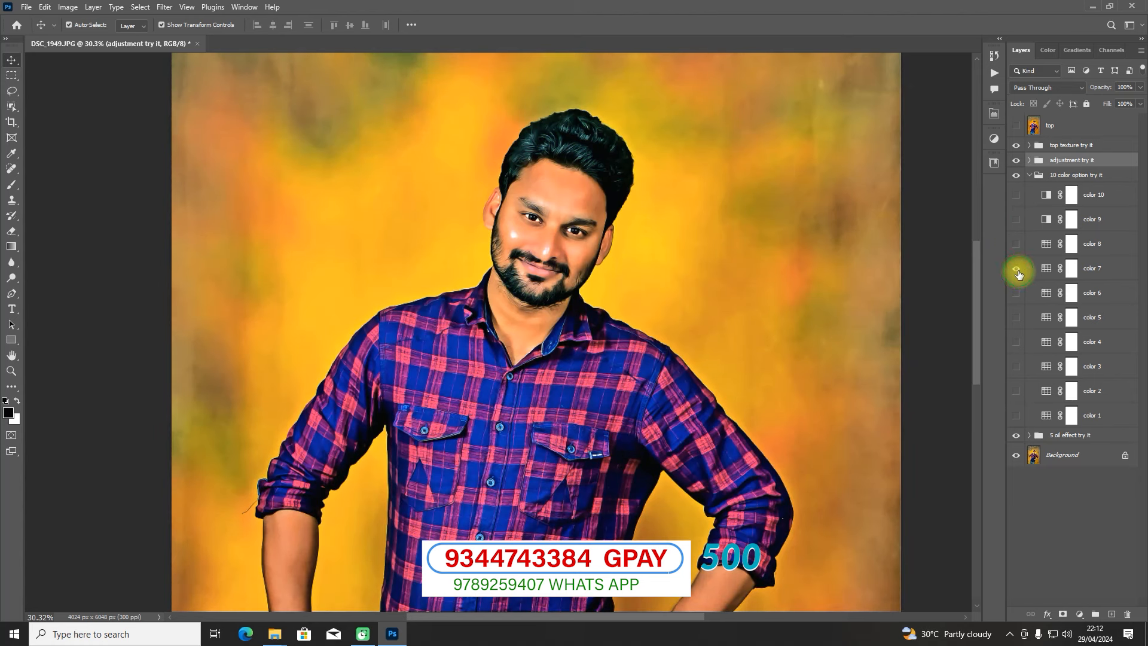
click(1016, 269)
click(1016, 270)
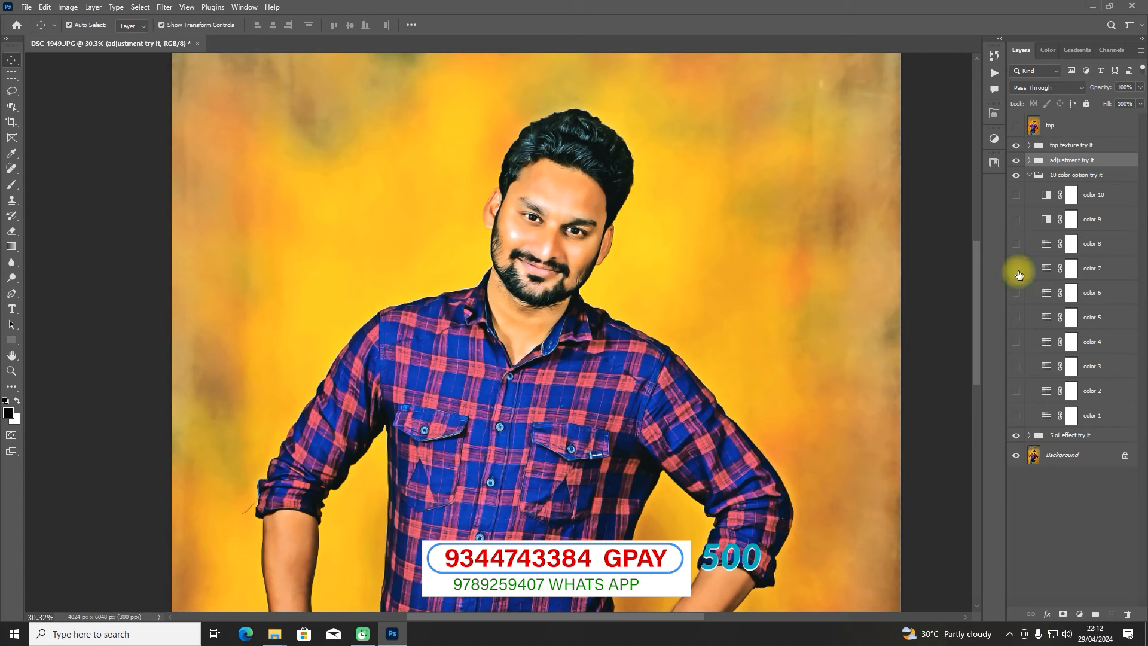
click(1016, 296)
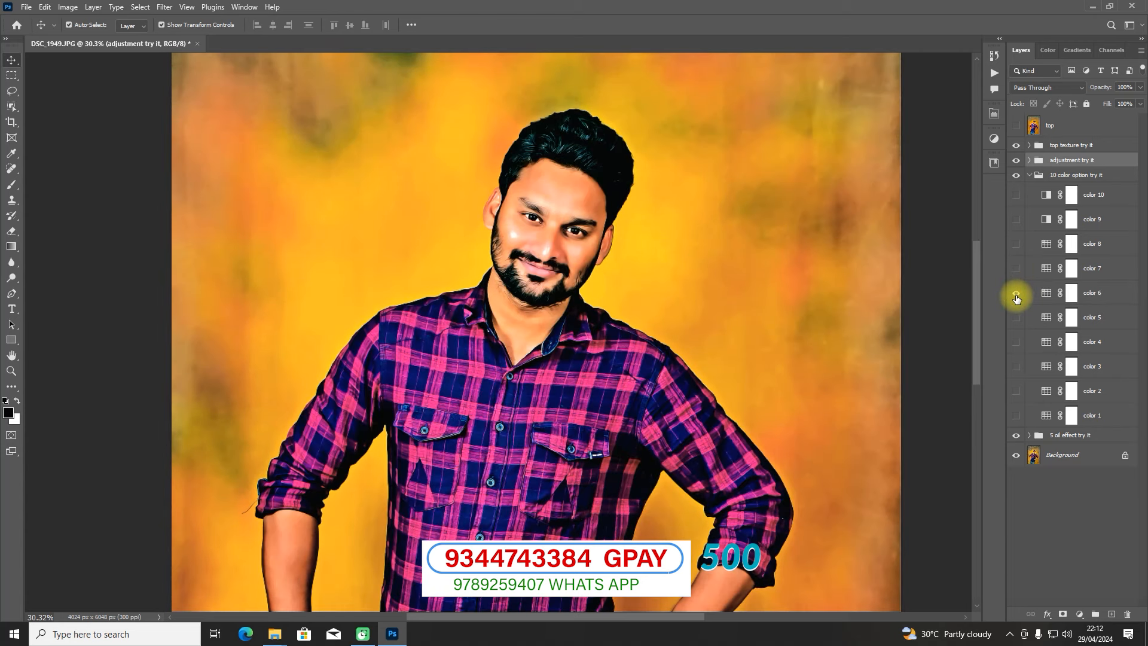
click(1016, 295)
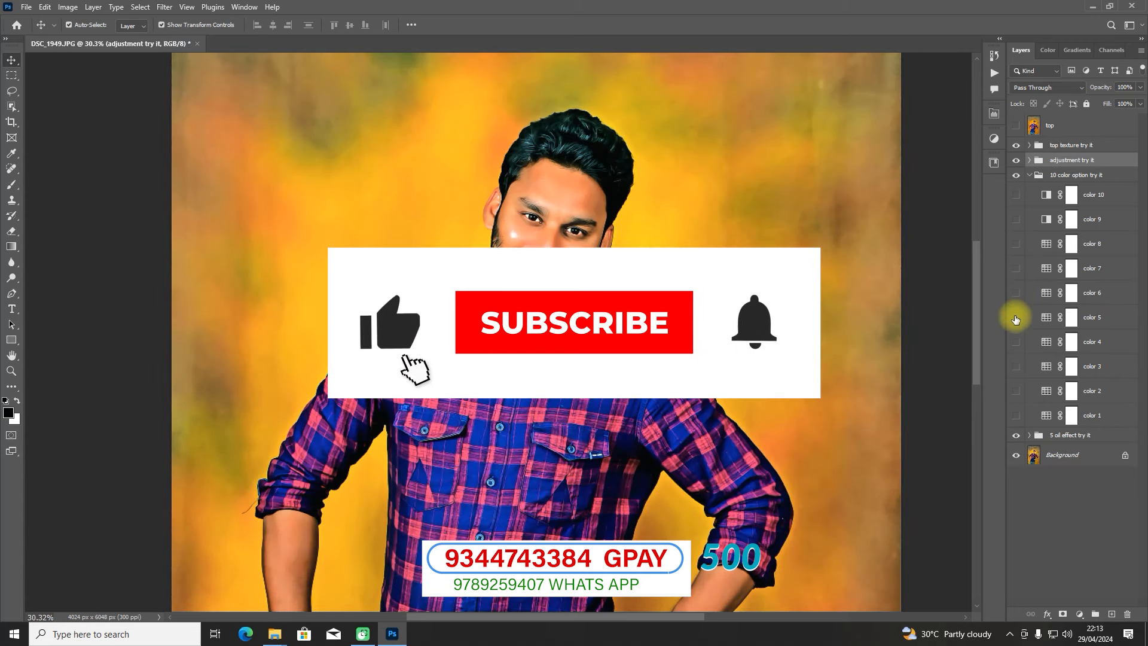
click(1015, 318)
click(1015, 319)
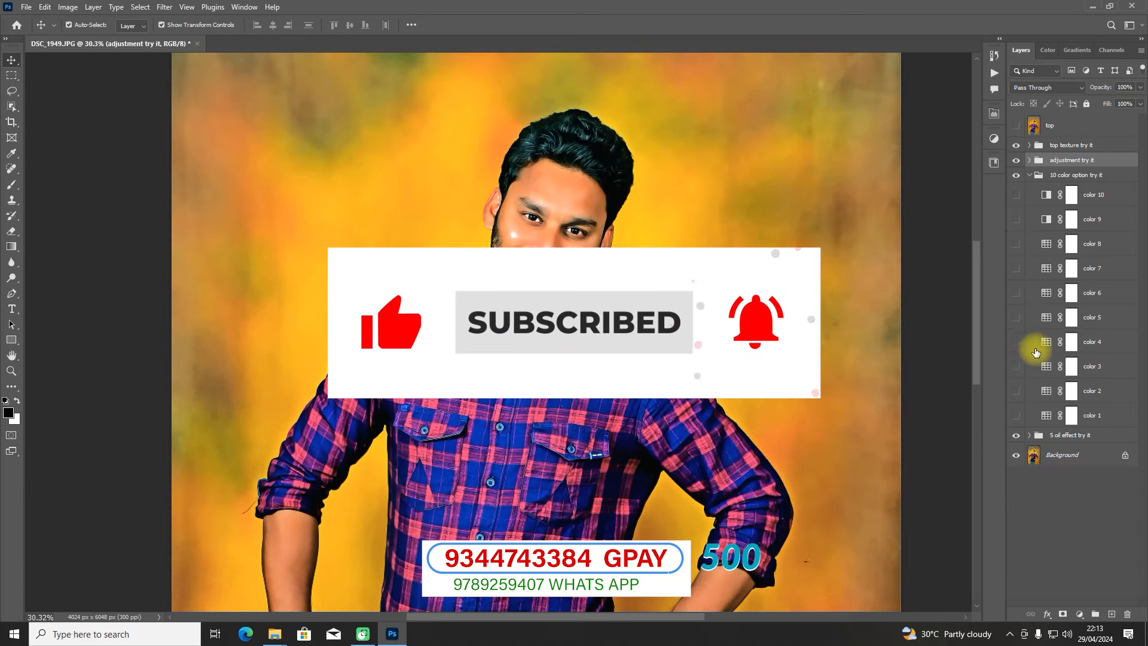
click(1030, 175)
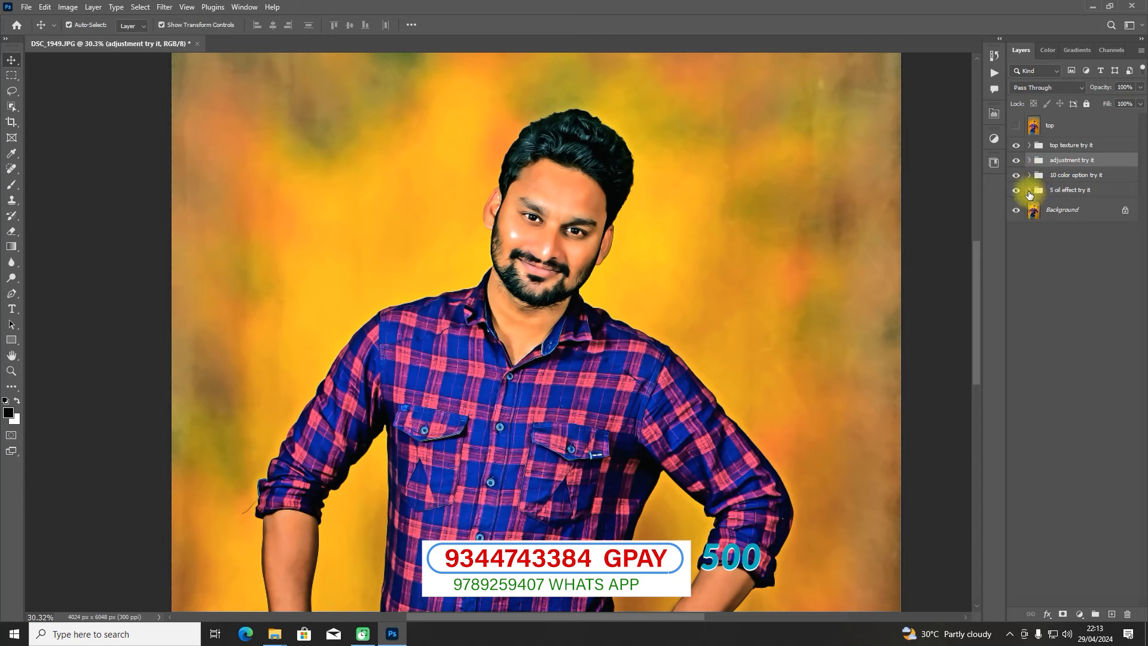
Step: Expand the "5 oil effect try it" group and preview effects 5, 4 and 3 one at a time, hiding each again
click(1029, 190)
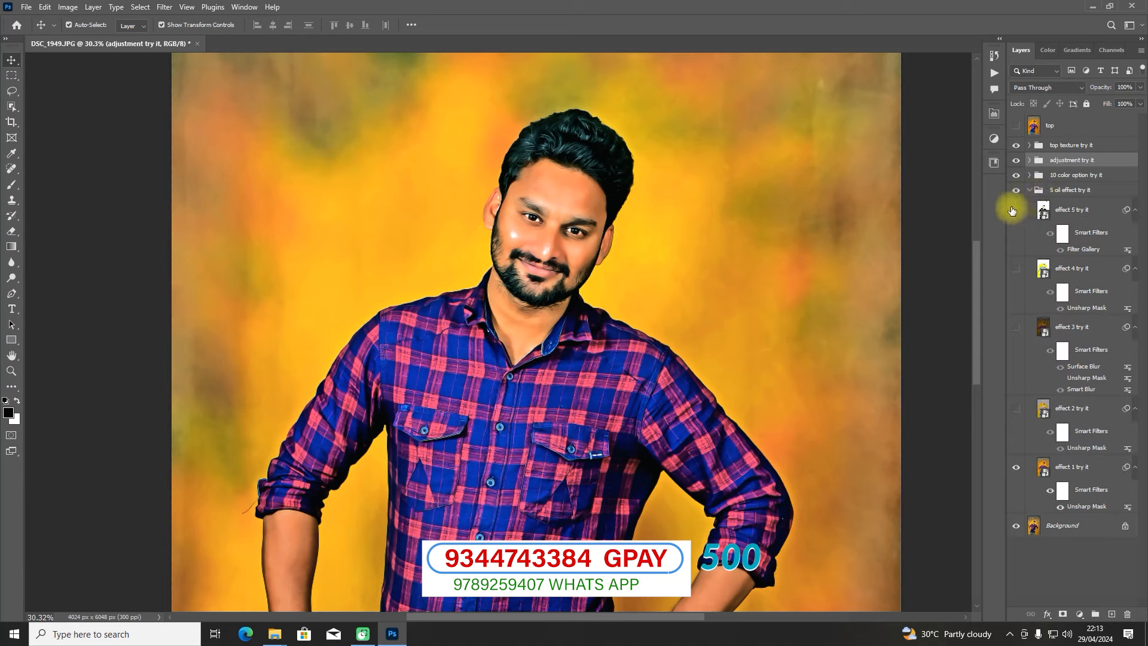
click(1015, 210)
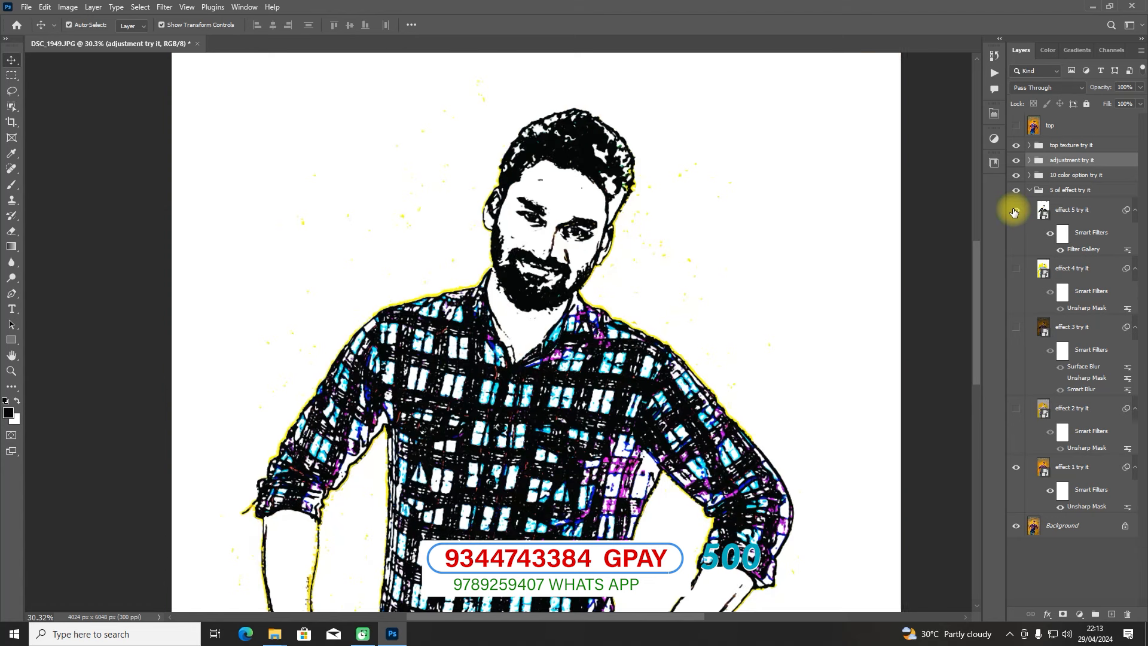
click(1015, 209)
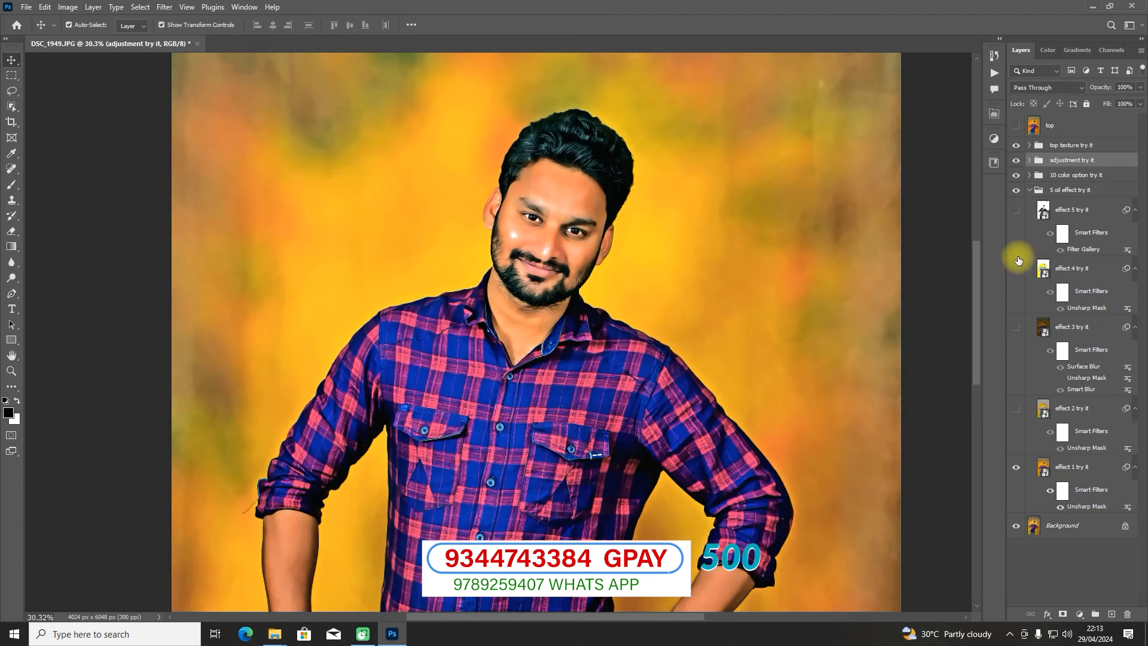
click(1016, 270)
click(1016, 271)
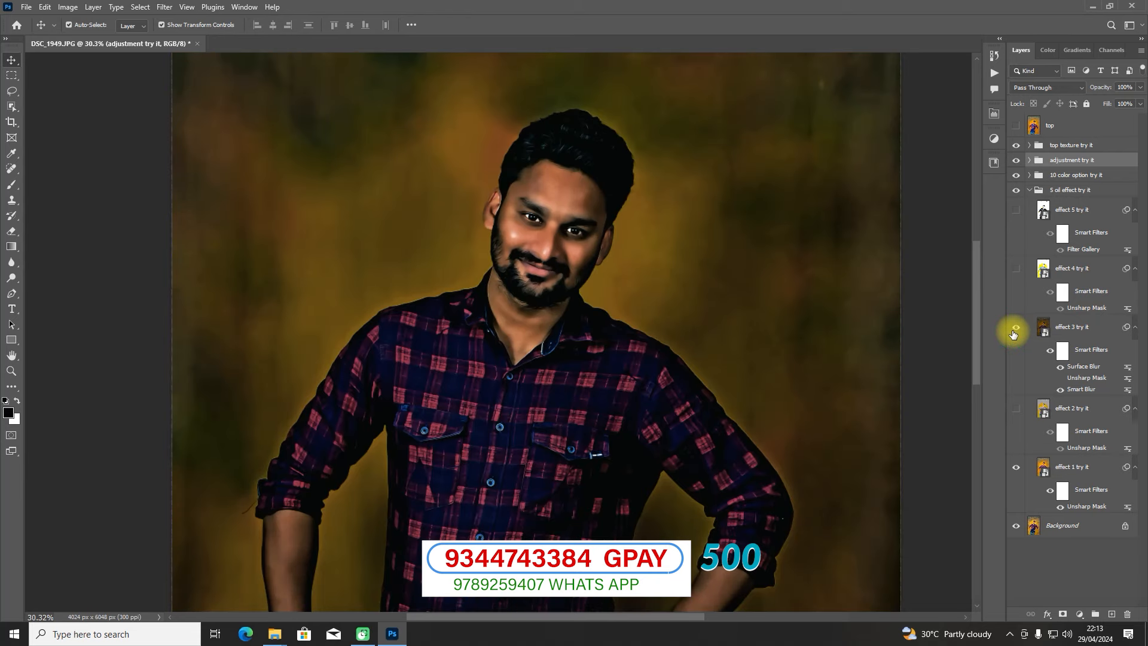
click(1014, 328)
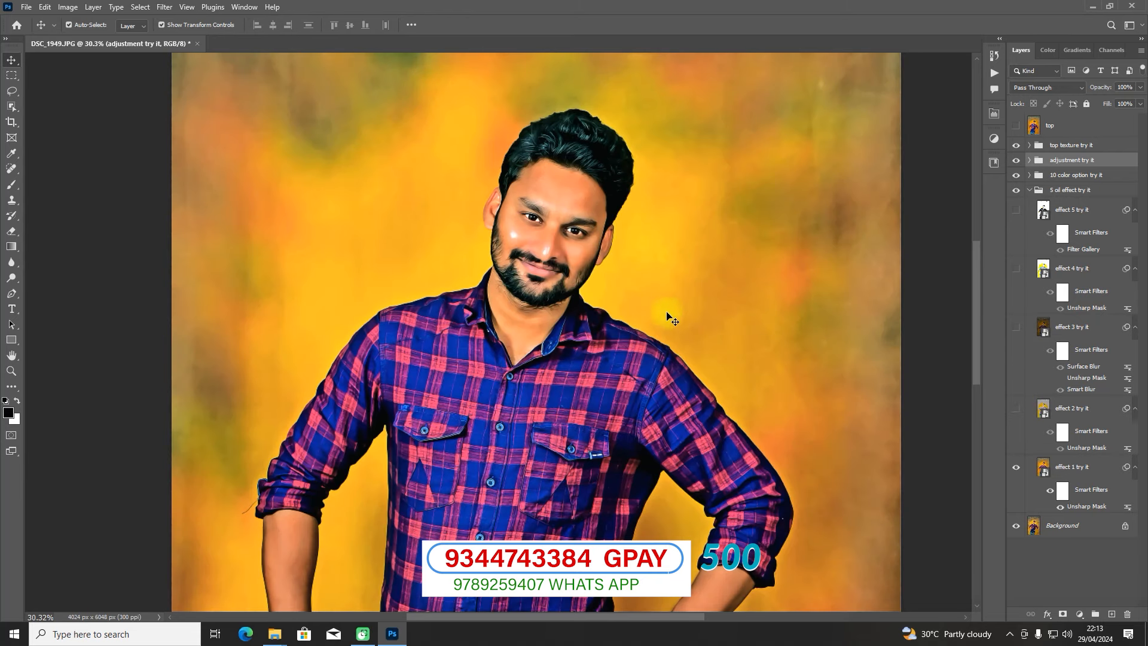
Step: Collapse the oil effect group, then show the top layer and merge it with all layers down to Background
click(1029, 190)
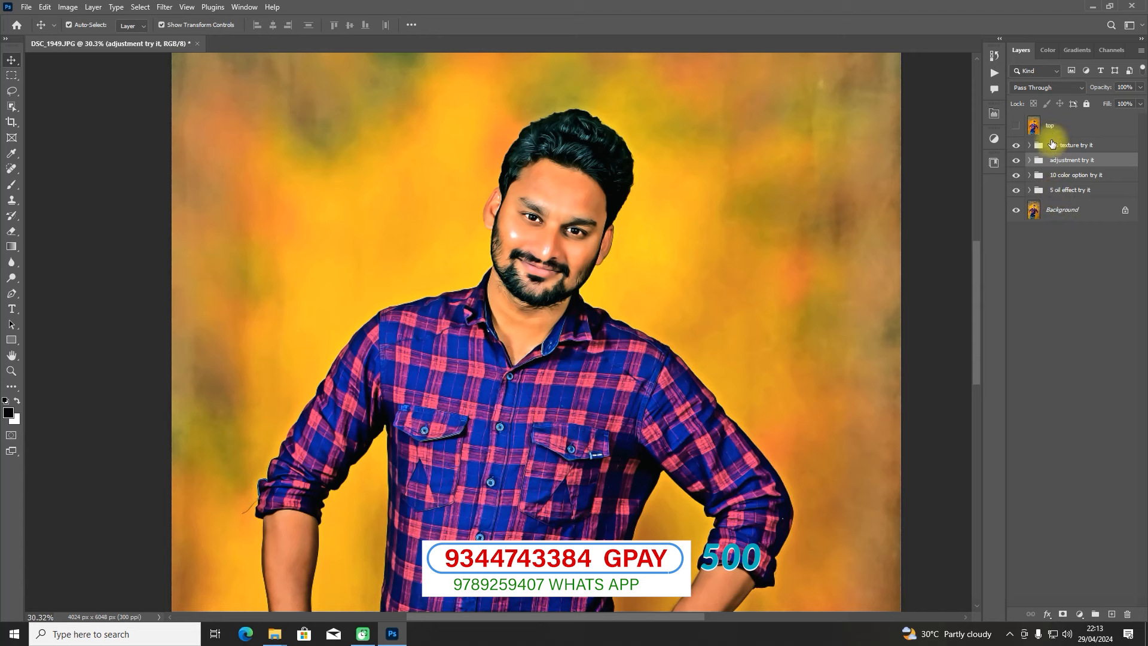
click(1016, 126)
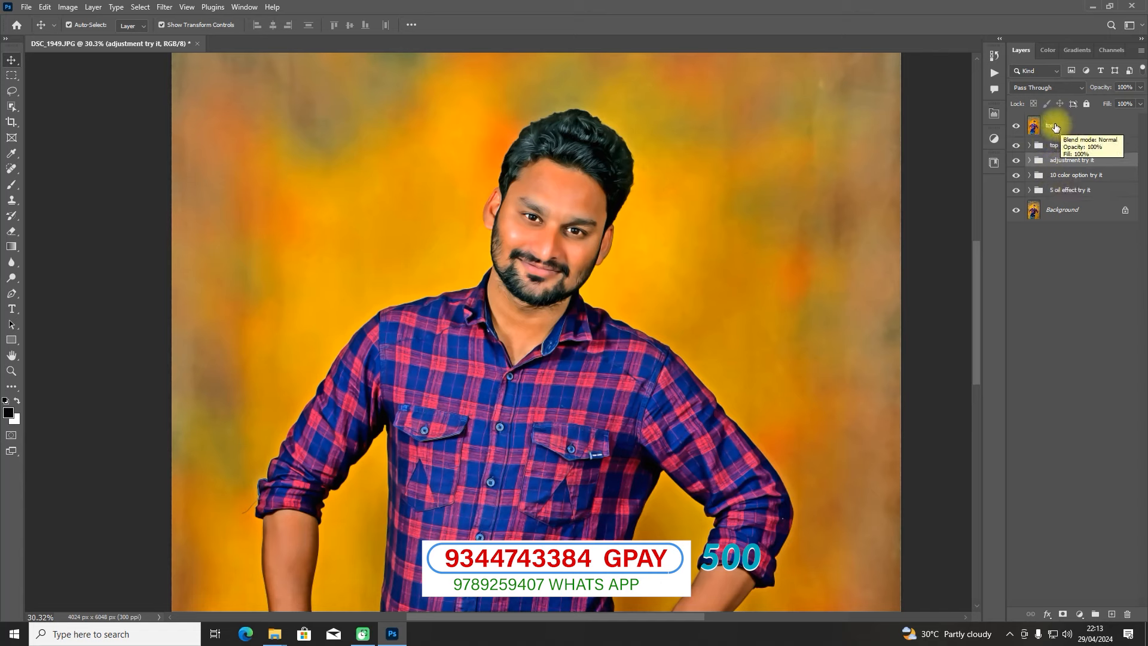
click(1055, 127)
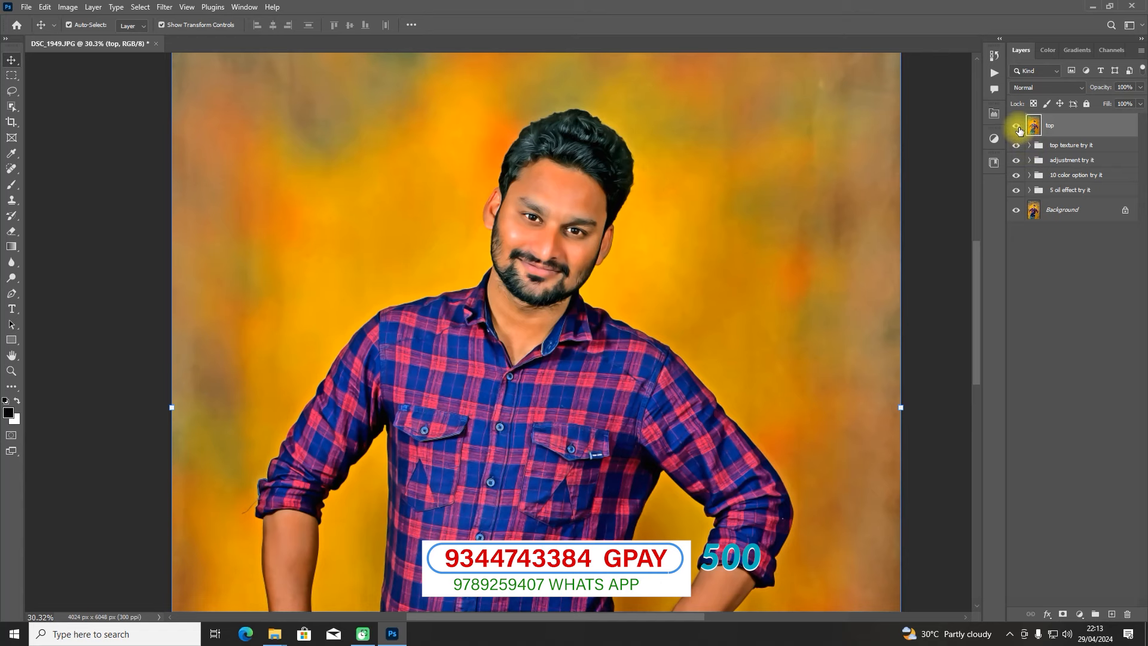
shift+click(1064, 210)
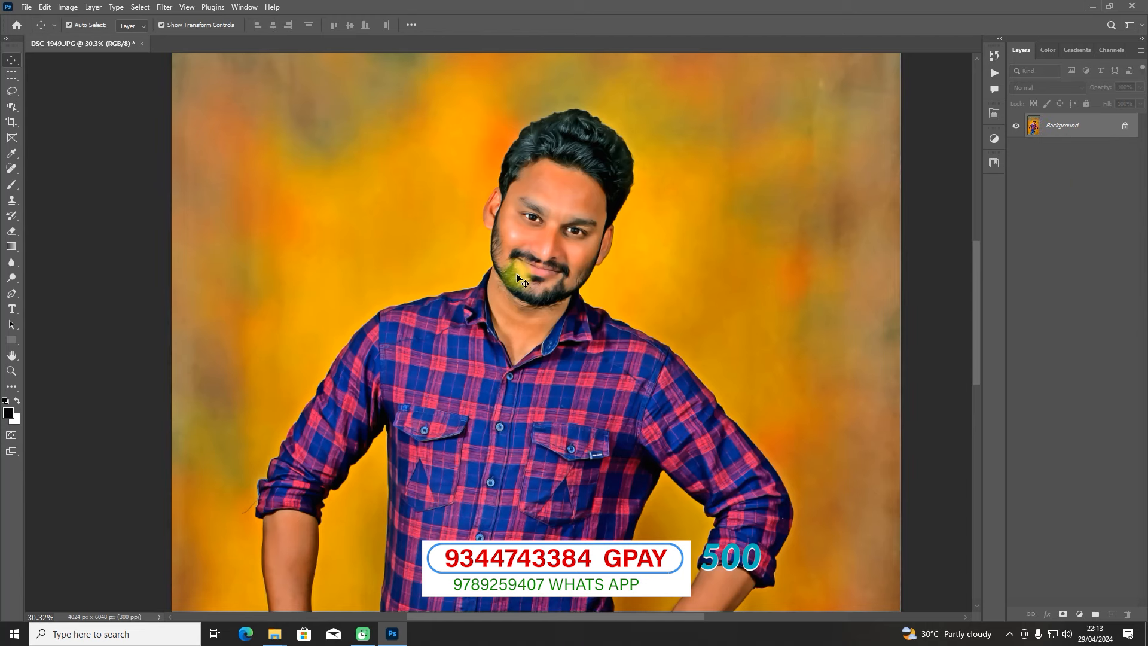
Step: Select the man in the merged portrait with the Object Selection tool's Select Subject command
scroll(520, 284, down, 3)
scroll(520, 284, up, 8)
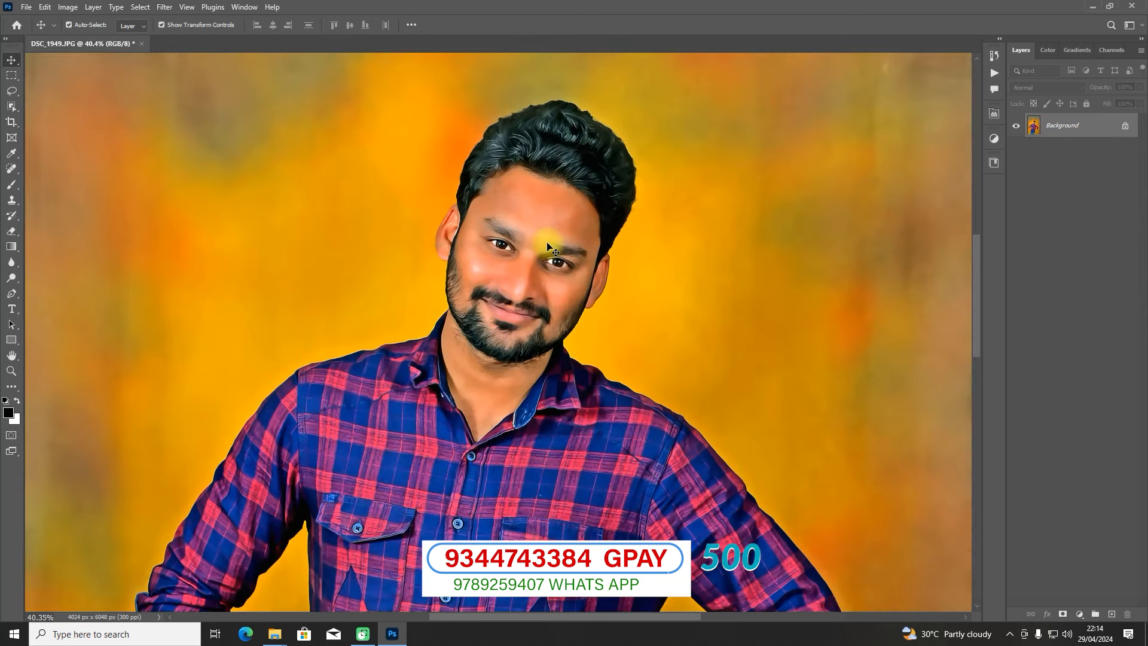
scroll(549, 247, down, 10)
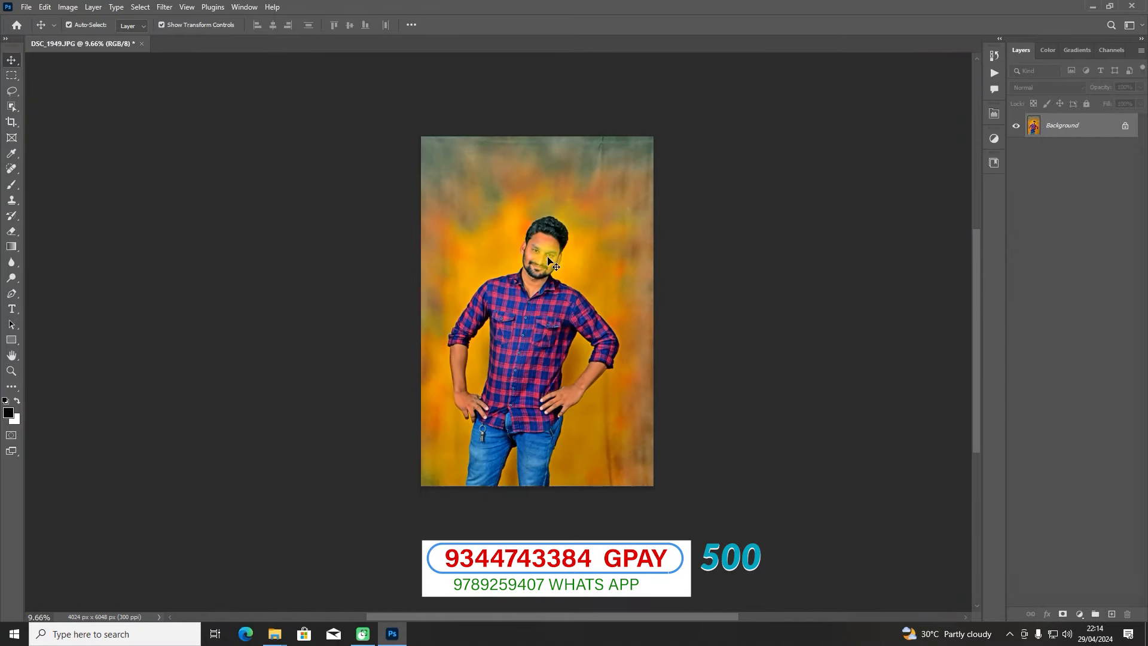
key(space)
drag(591, 306, 623, 288)
scroll(623, 289, up, 10)
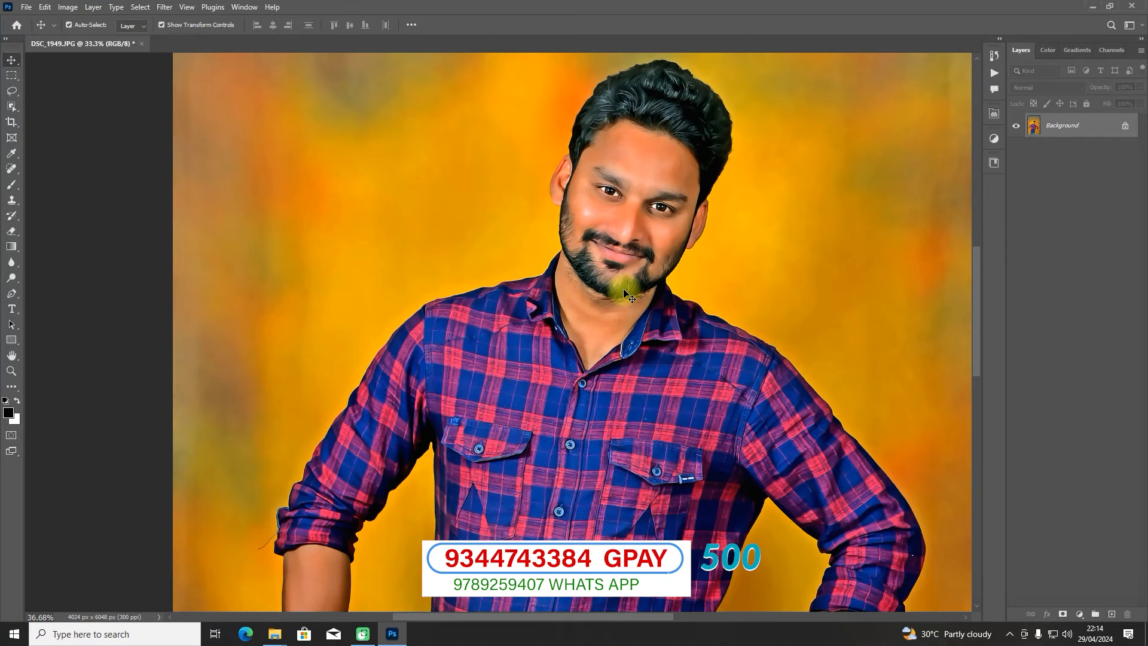
scroll(623, 288, down, 5)
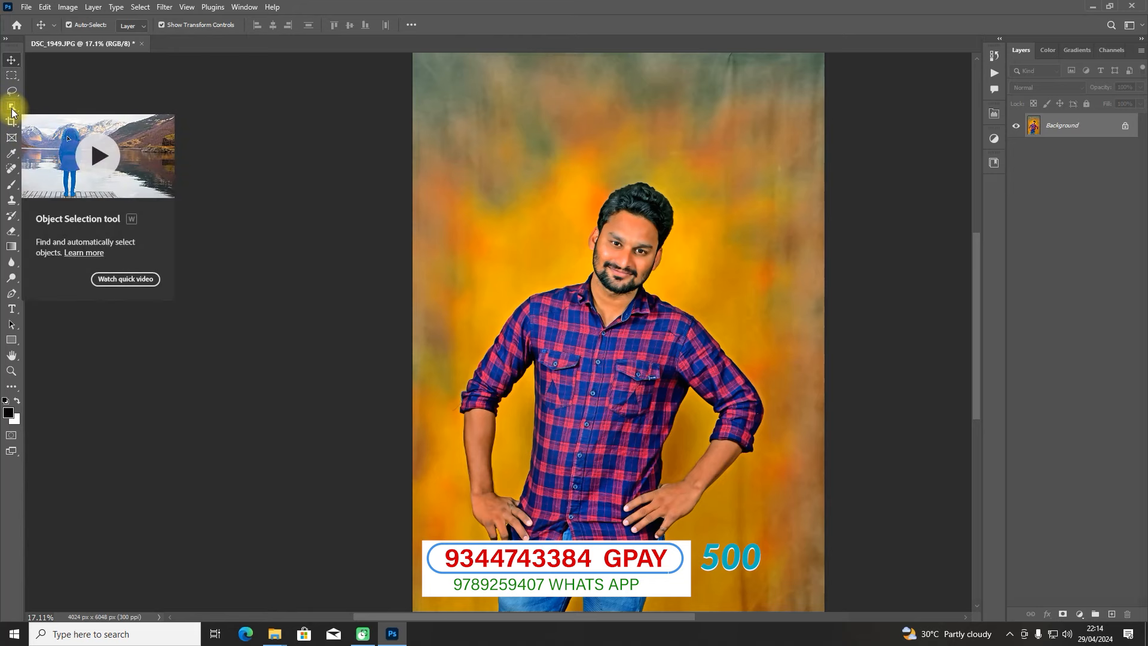
click(10, 111)
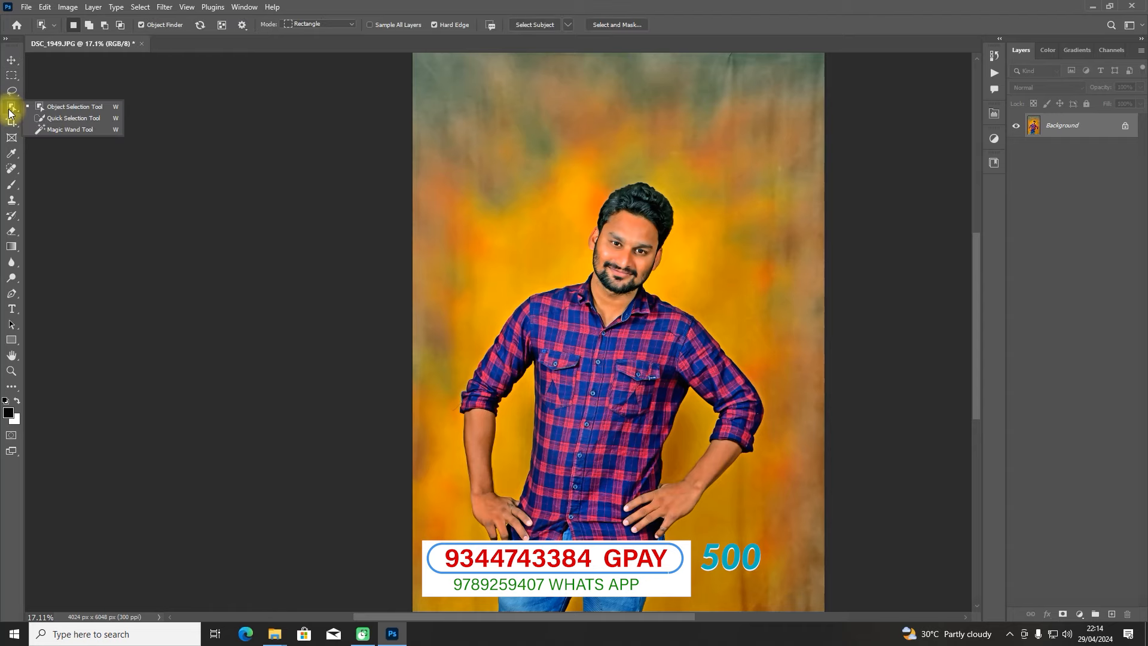
click(534, 24)
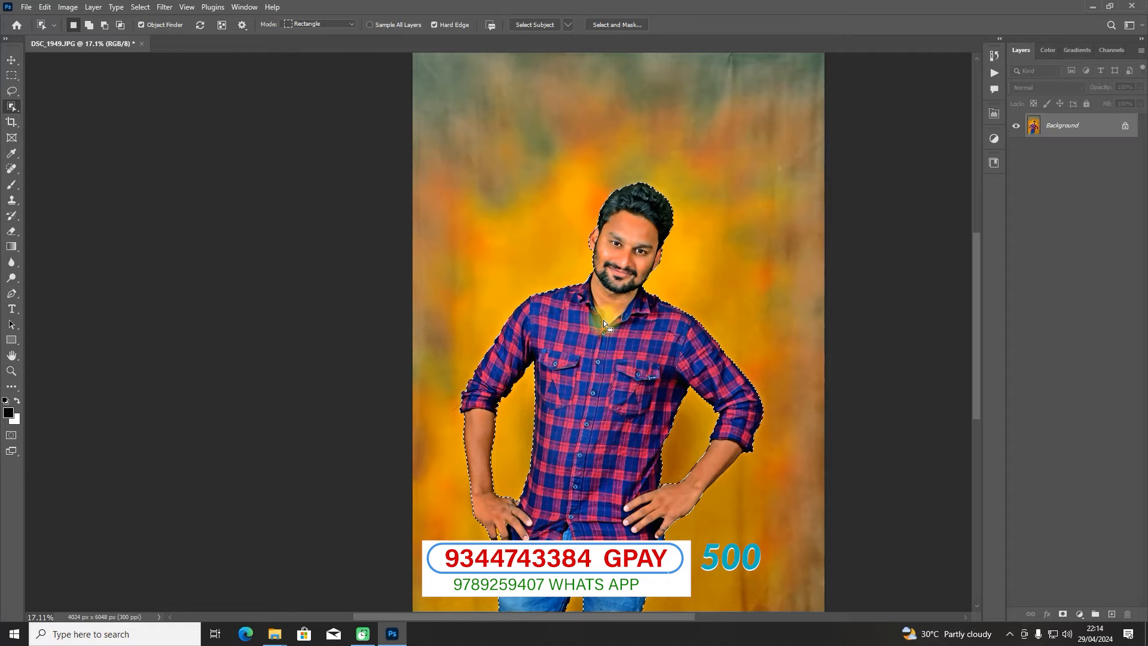
Step: Add the missed upper rim and lobe of the ear beside the left cheek in the picture to the selection with the Lasso
scroll(631, 257, up, 6)
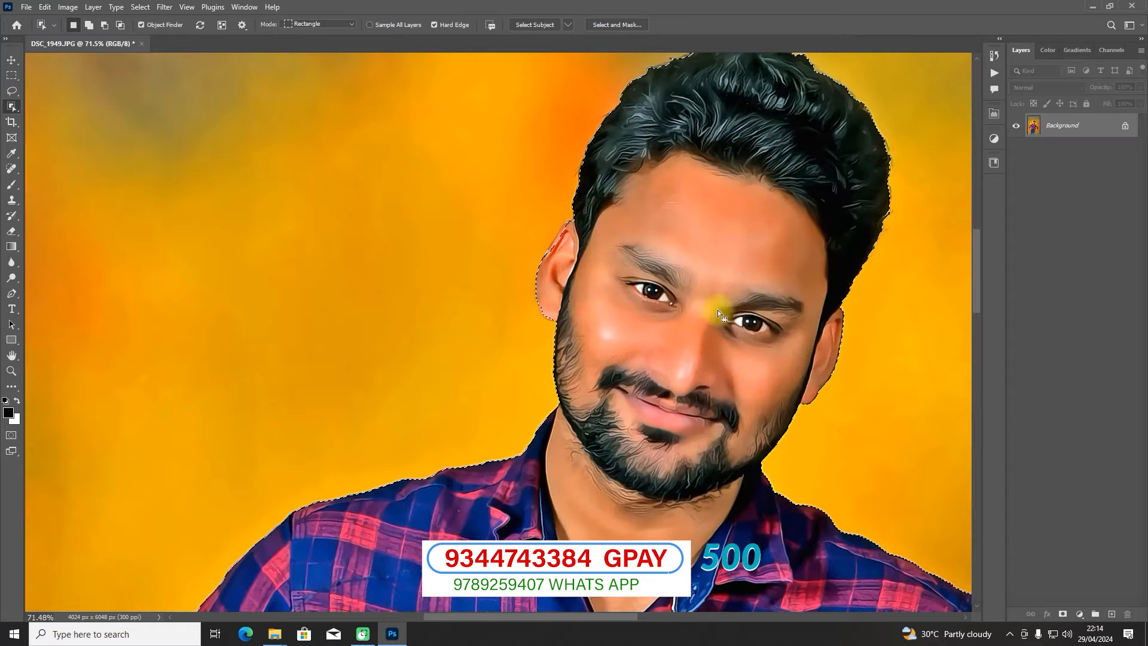
scroll(717, 309, up, 4)
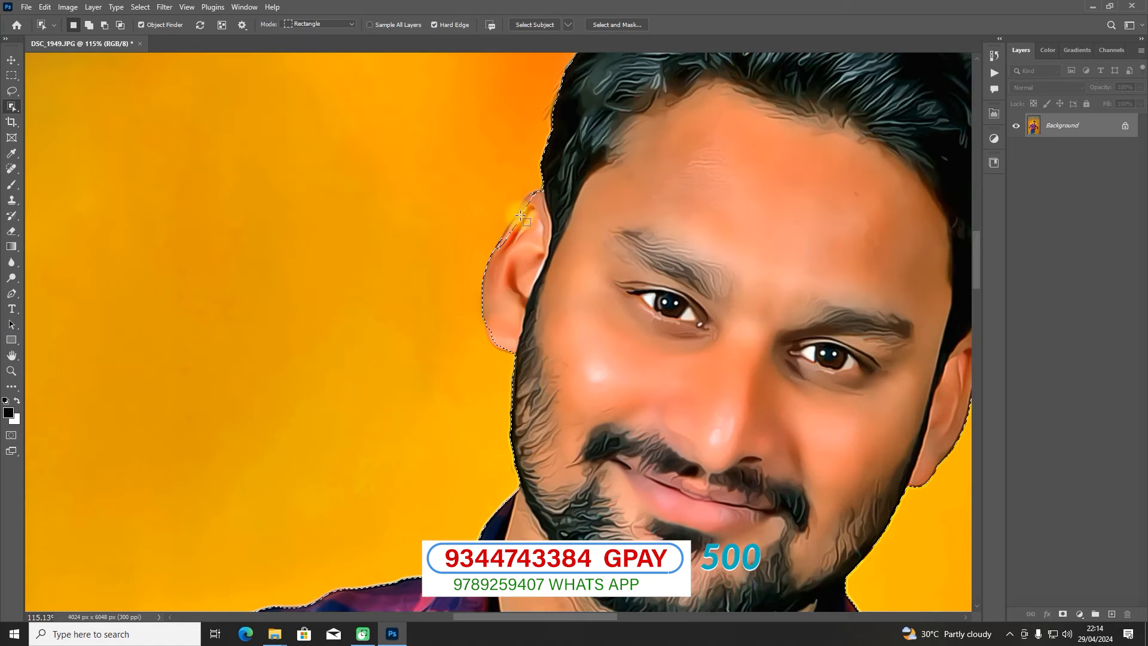
scroll(521, 215, up, 2)
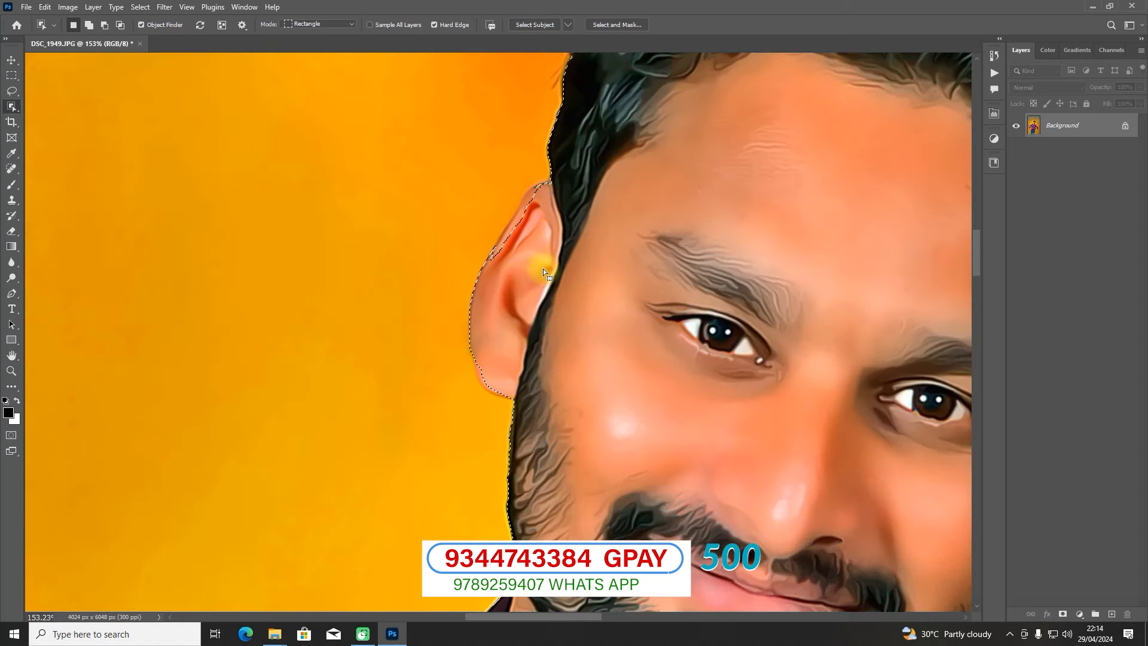
key(l)
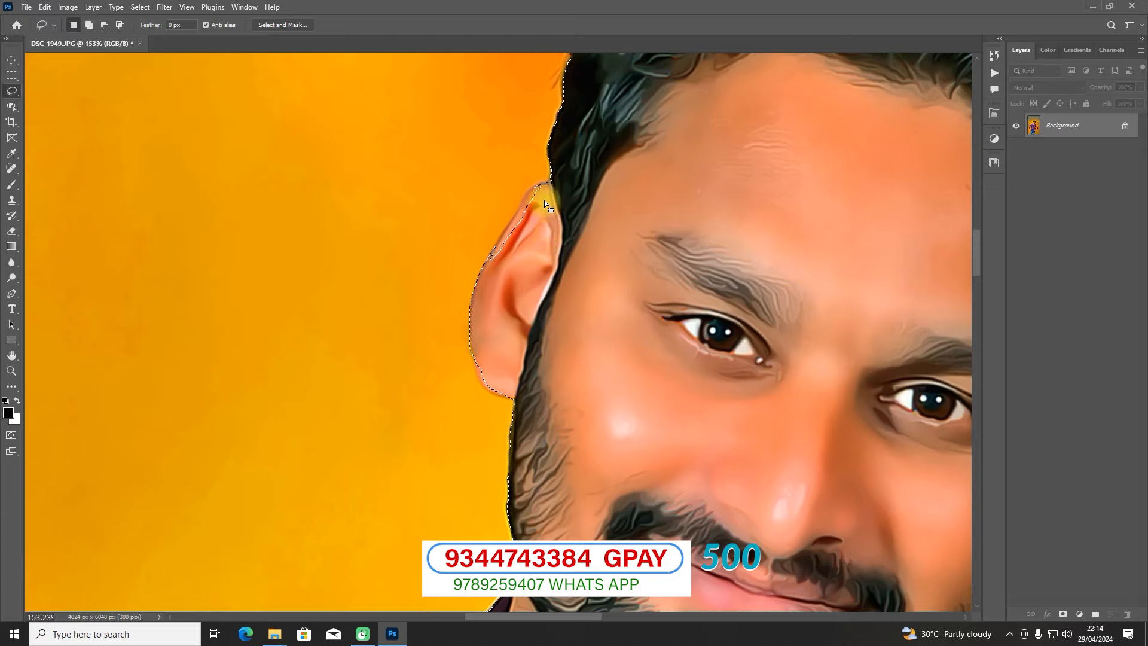
scroll(544, 200, up, 2)
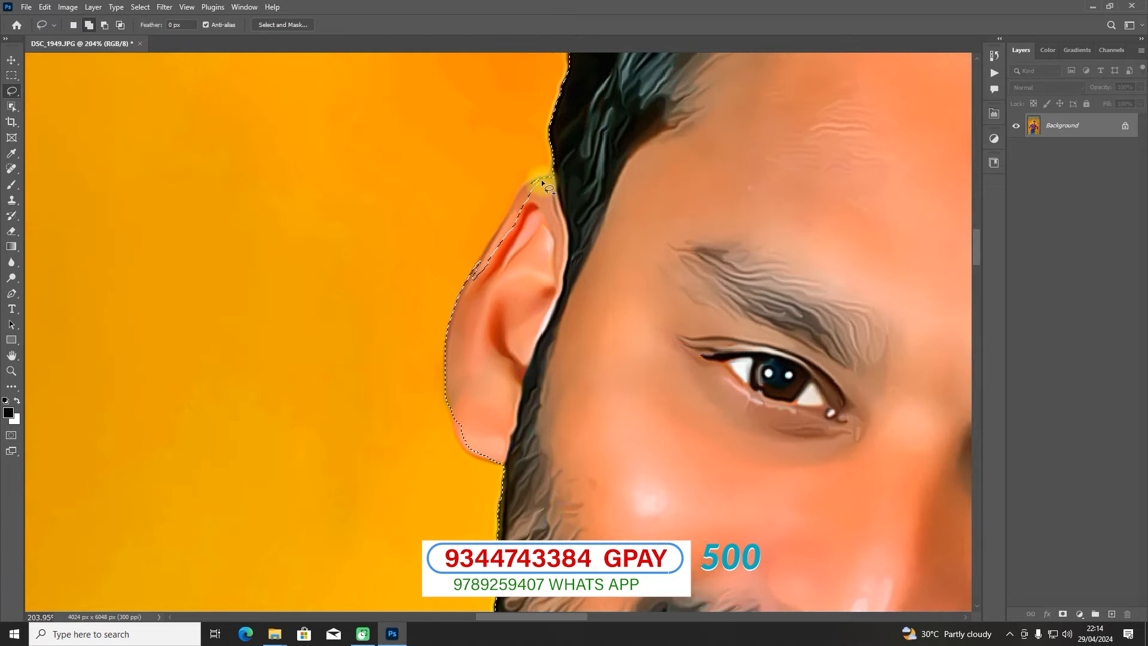
drag(542, 184, 535, 182)
mouse_move(472, 281)
mouse_down()
mouse_move(527, 256)
mouse_move(543, 174)
mouse_up()
drag(452, 411, 462, 445)
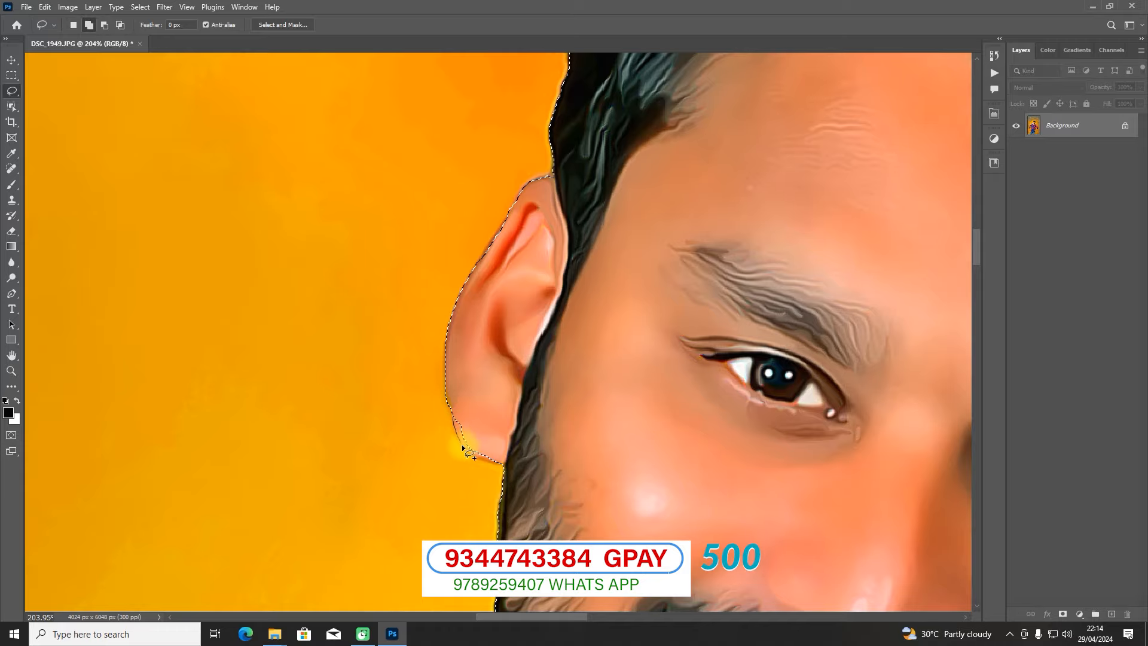
drag(519, 393, 507, 376)
Step: Open Refine Edge for the selection and turn on Decontaminate Colors, with output to New Layer with Layer Mask
scroll(507, 376, down, 6)
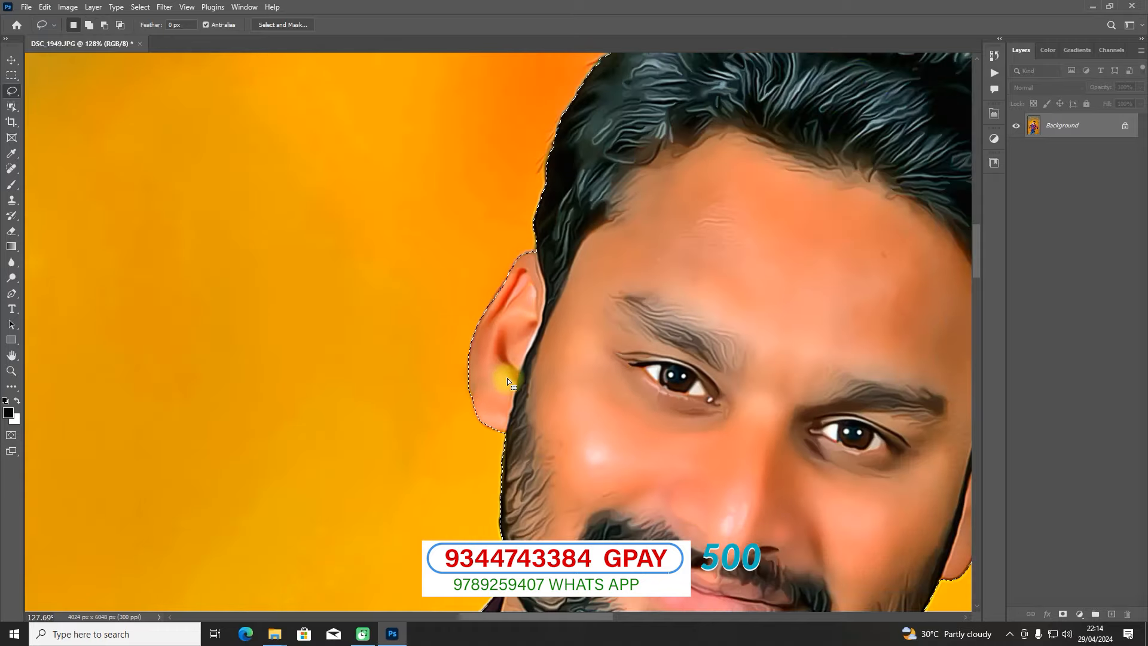
scroll(651, 192, down, 8)
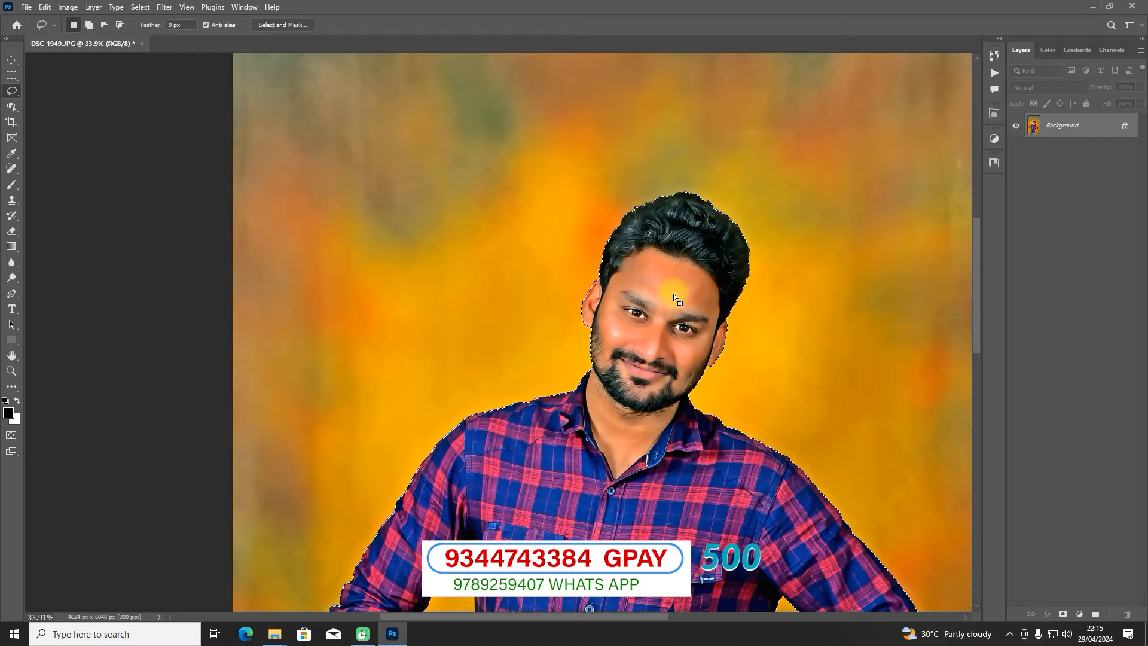
key(space)
scroll(668, 370, up, 3)
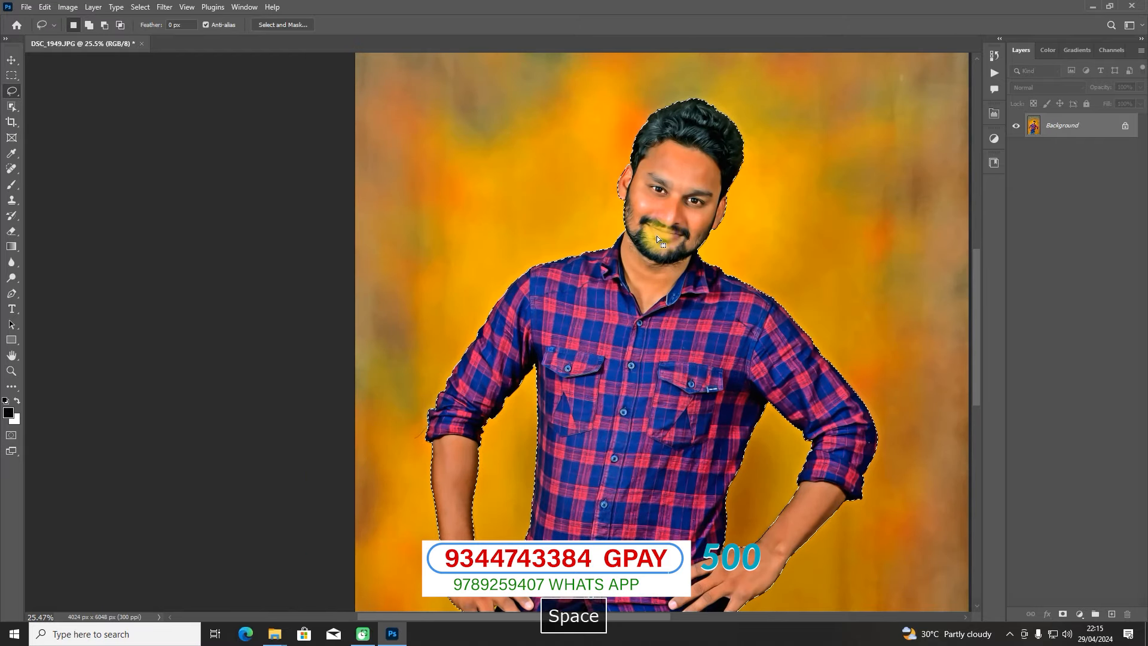
key(shift)
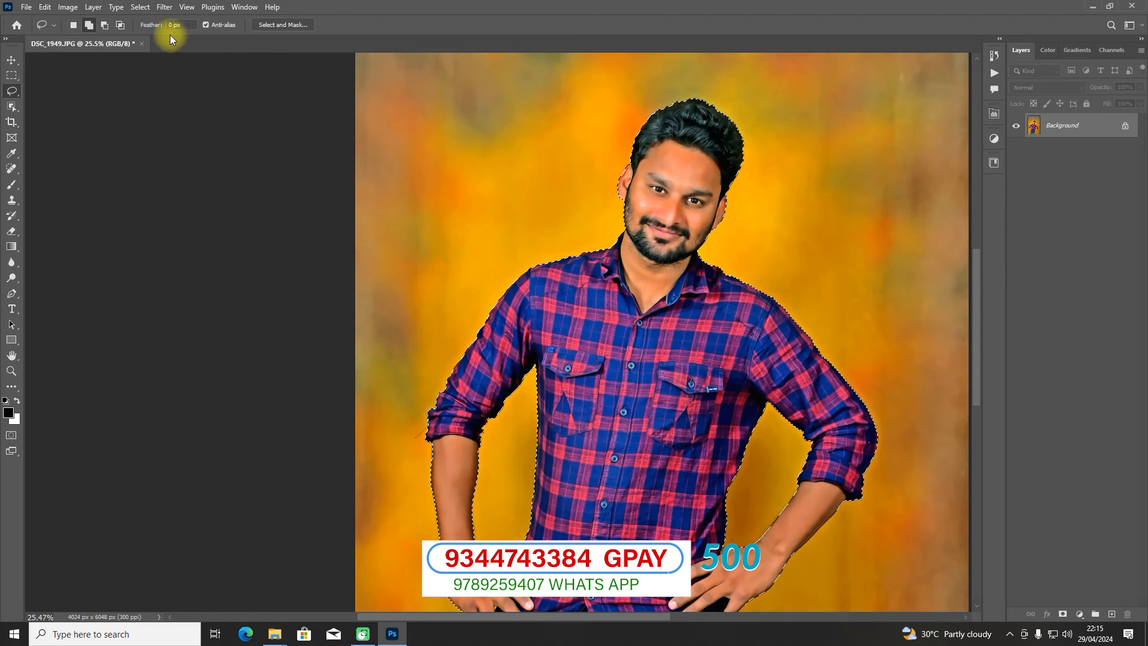
click(139, 8)
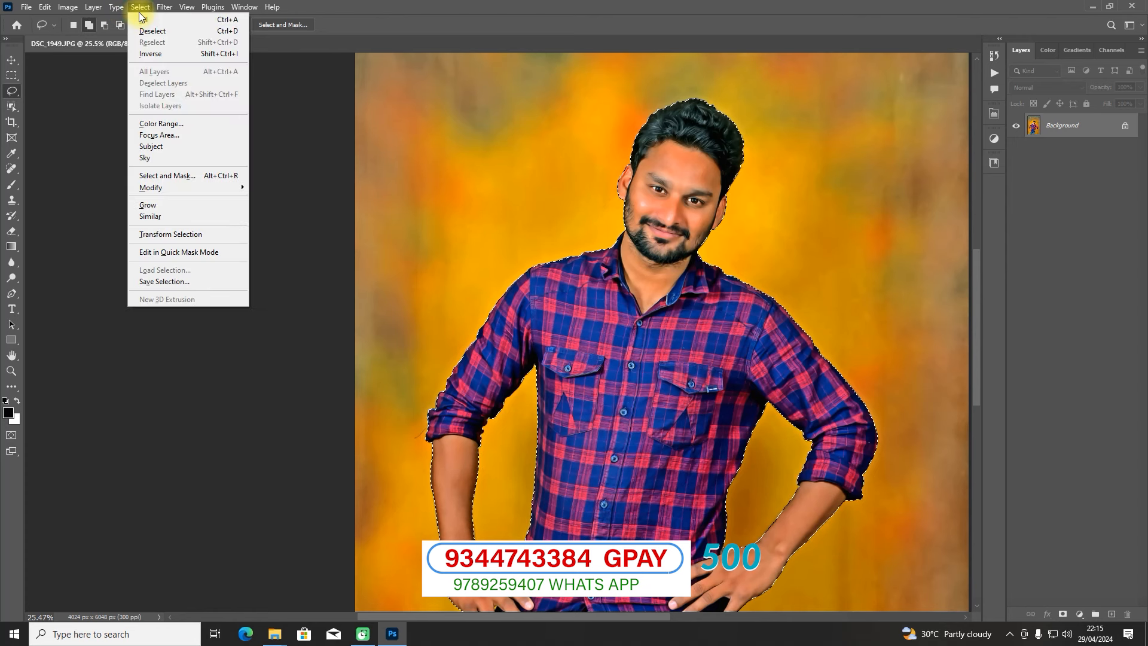
shift+click(203, 177)
mouse_move(288, 123)
mouse_down()
mouse_move(508, 159)
mouse_move(744, 163)
mouse_move(312, 128)
mouse_move(279, 152)
mouse_move(265, 139)
mouse_move(284, 129)
mouse_up()
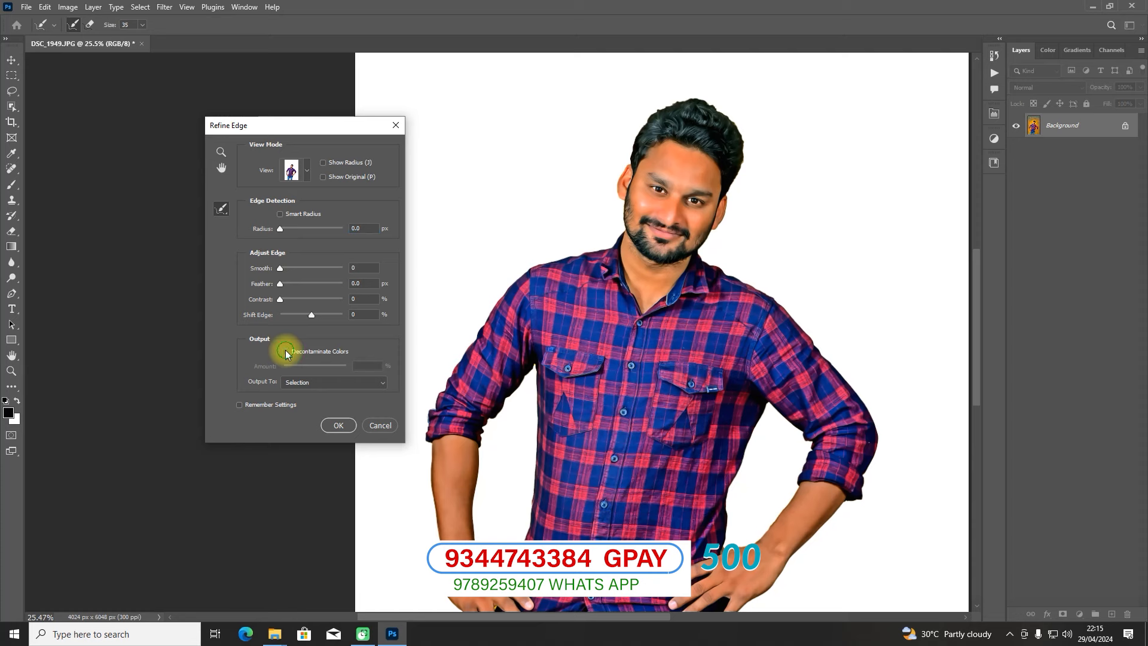
click(286, 354)
Step: Enlarge the refine brush to size 80 and paint along the entire hair outline from one ear to the other
key(space)
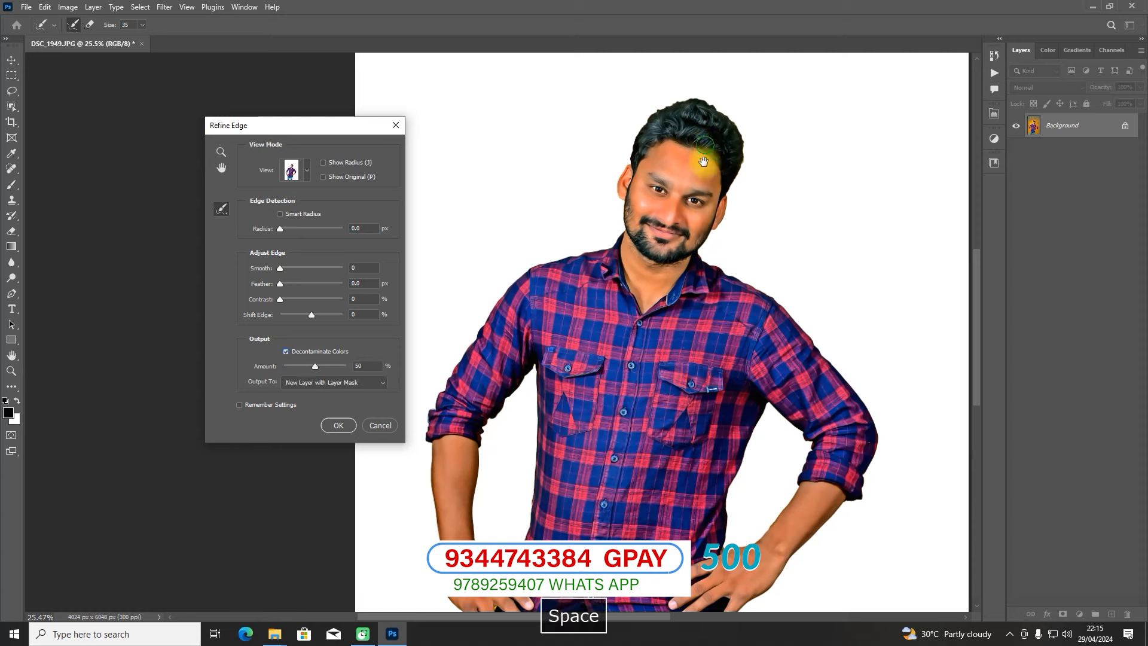
scroll(682, 146, up, 8)
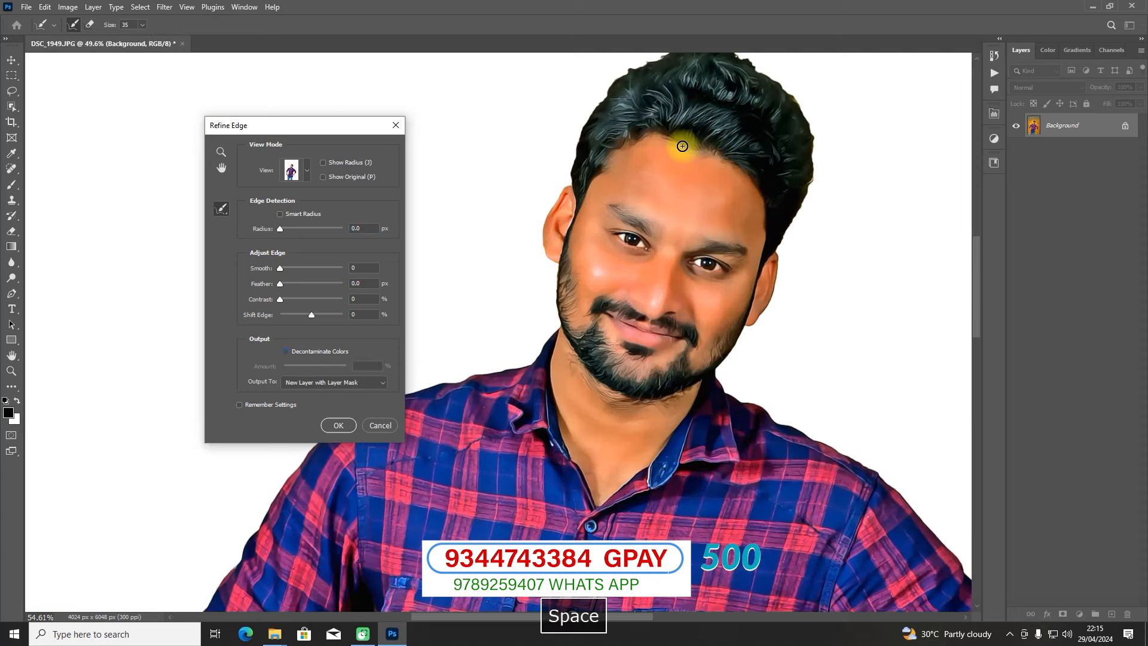
key(space)
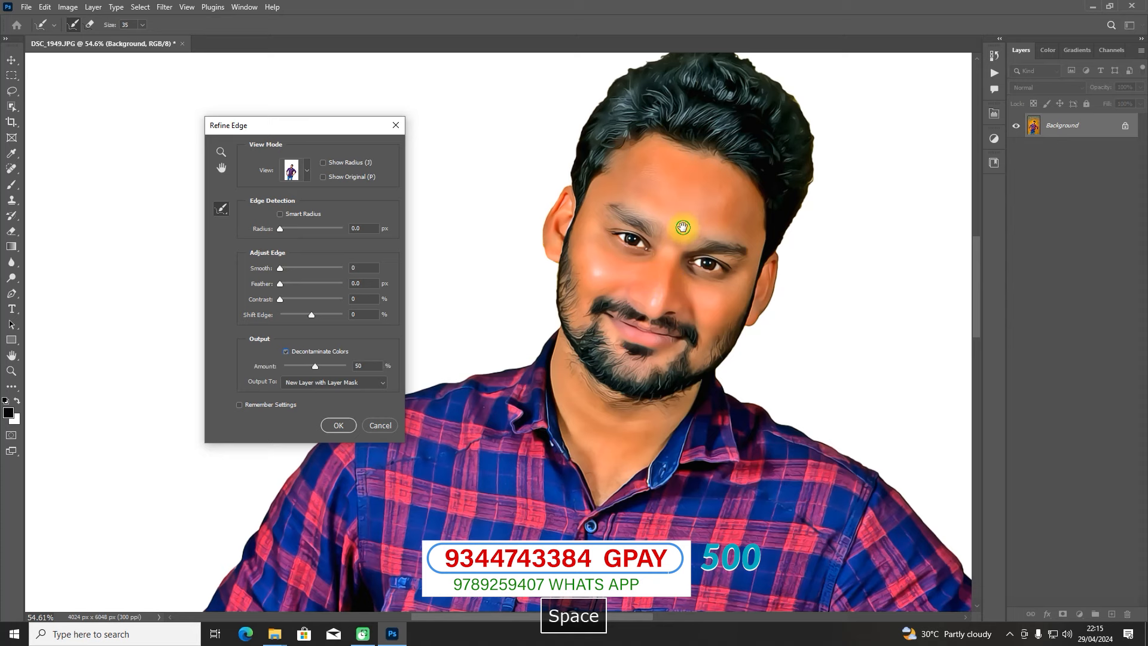
scroll(687, 224, up, 1)
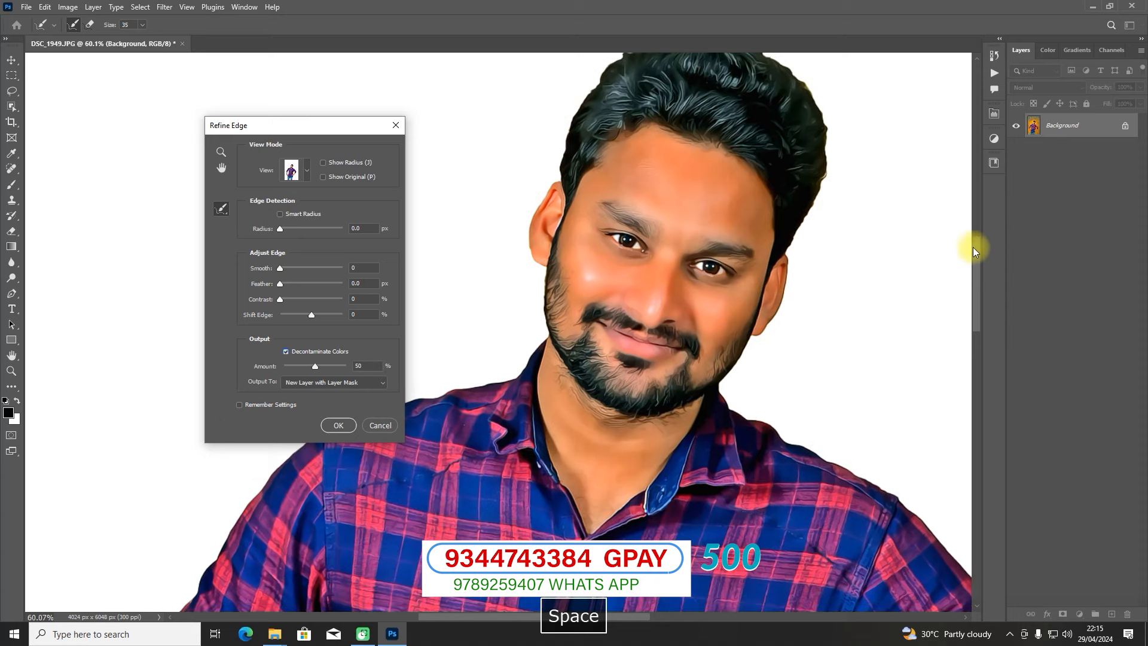
drag(973, 251, 979, 226)
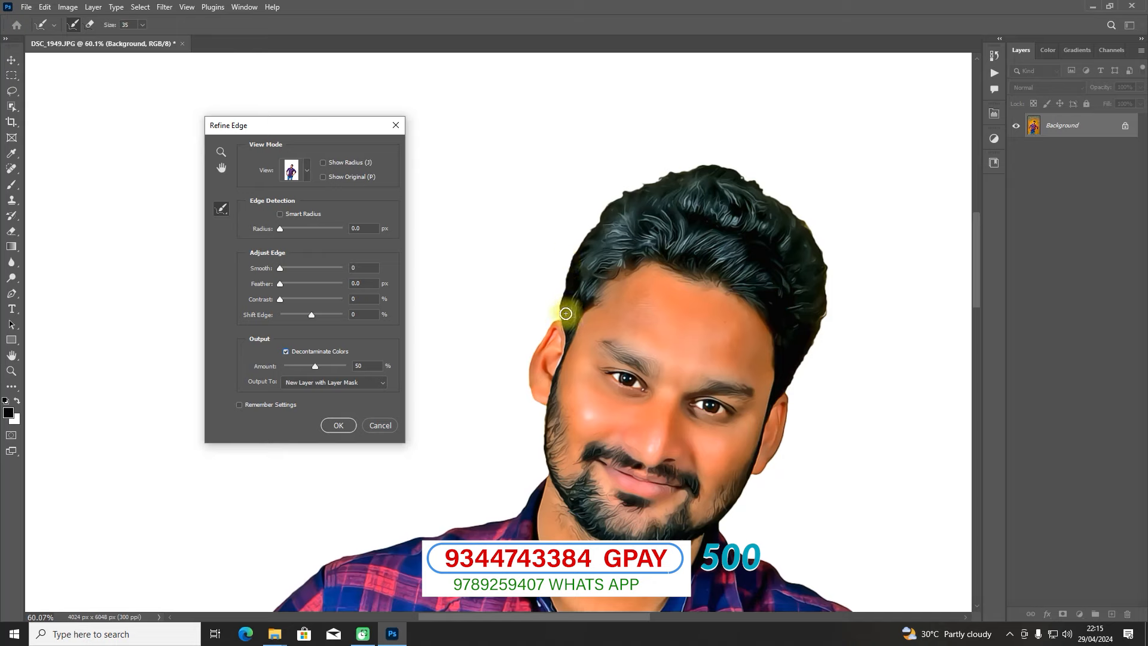
key(bracketright)
key(bracketright)
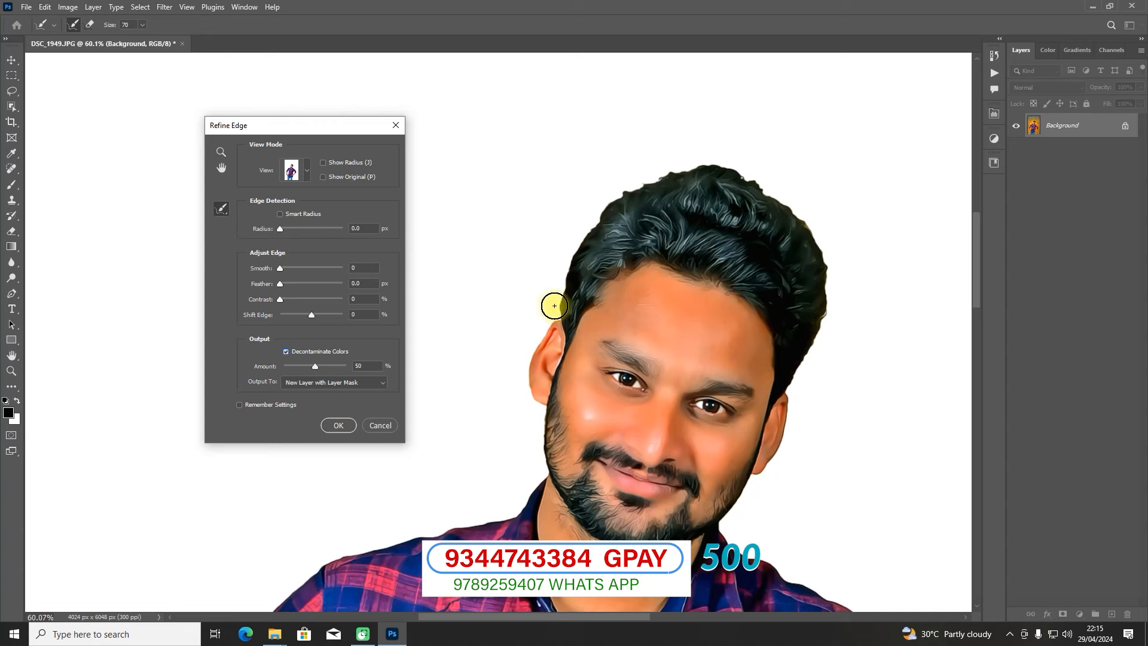
key(bracketright)
scroll(555, 305, up, 2)
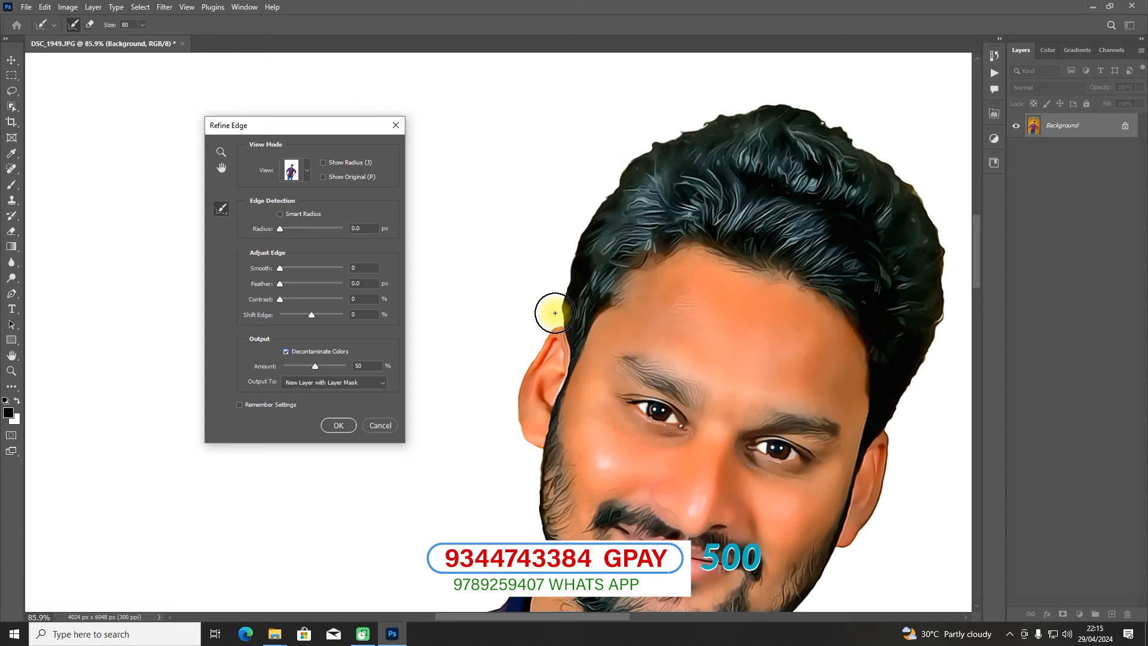
mouse_move(558, 310)
mouse_down()
mouse_move(569, 249)
mouse_move(598, 197)
mouse_move(651, 146)
mouse_move(720, 110)
mouse_move(802, 102)
mouse_move(880, 160)
mouse_move(926, 230)
mouse_move(931, 324)
mouse_move(880, 418)
mouse_up()
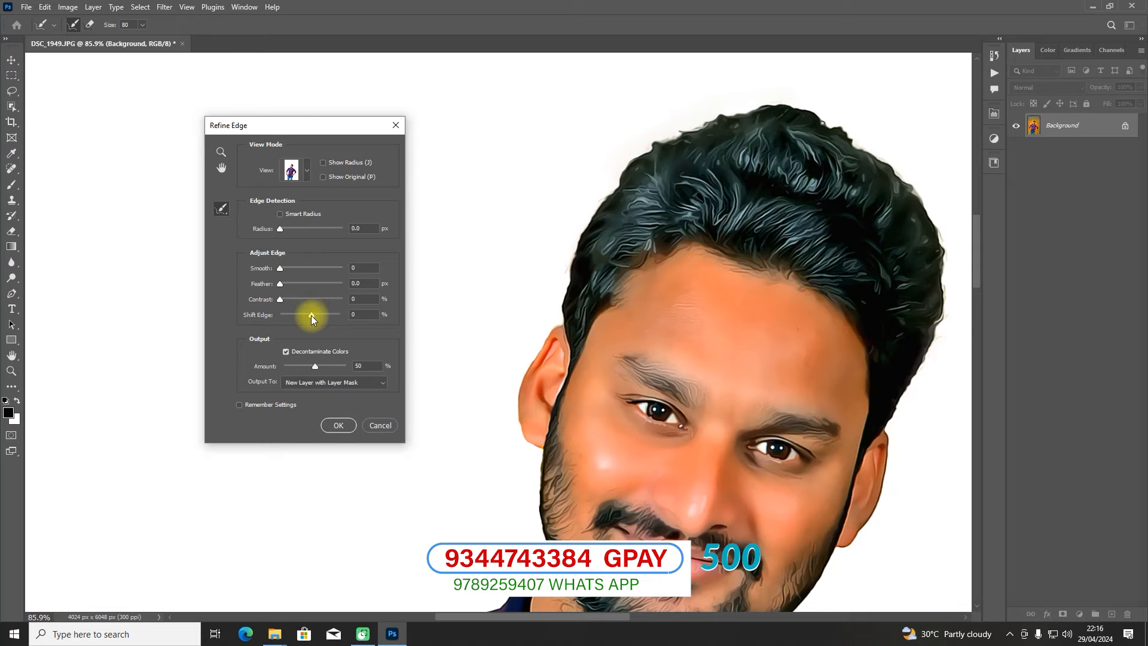
Step: Set Shift Edge to +3% and output the cut-out man to a new layer with a layer mask
drag(311, 314, 313, 315)
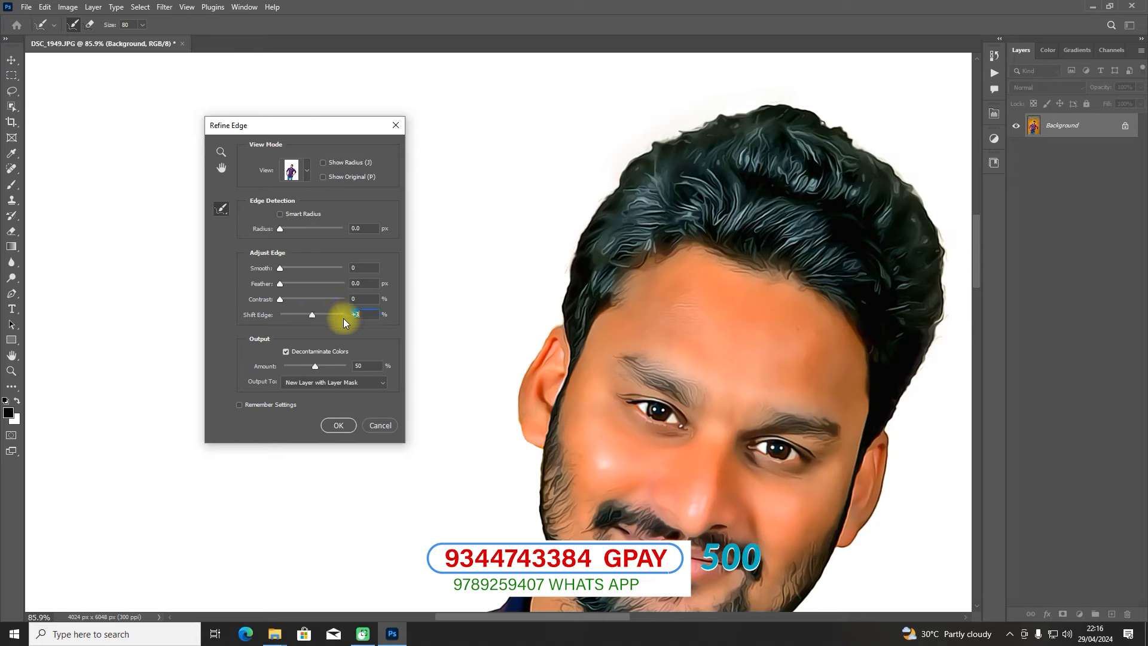
click(342, 426)
scroll(648, 303, down, 10)
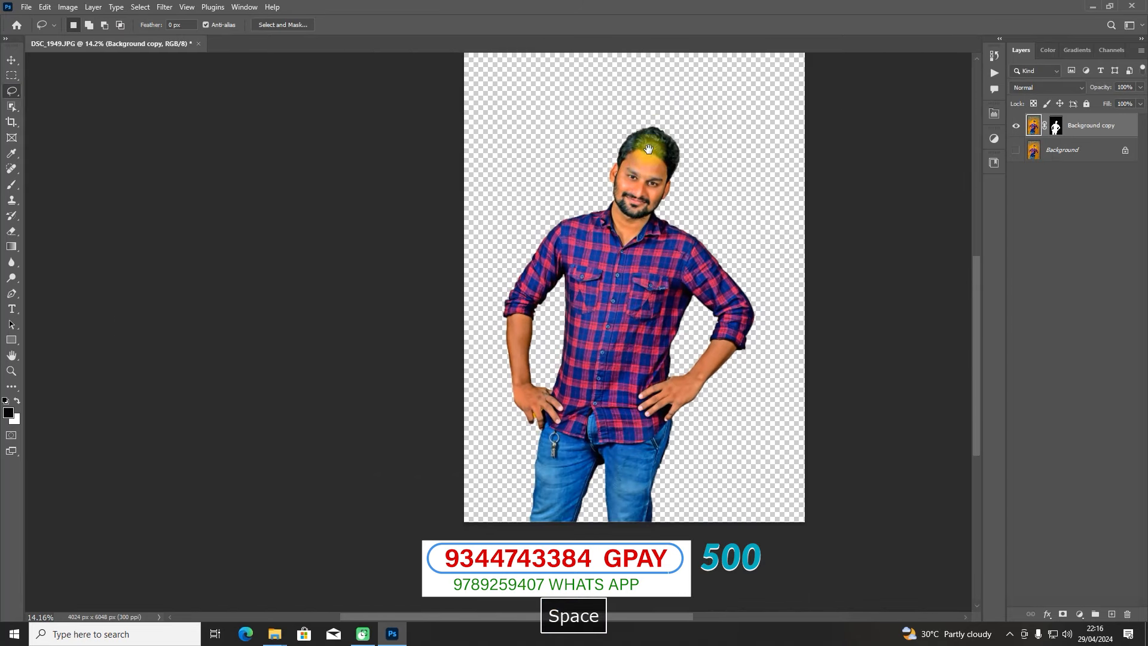
scroll(646, 166, up, 7)
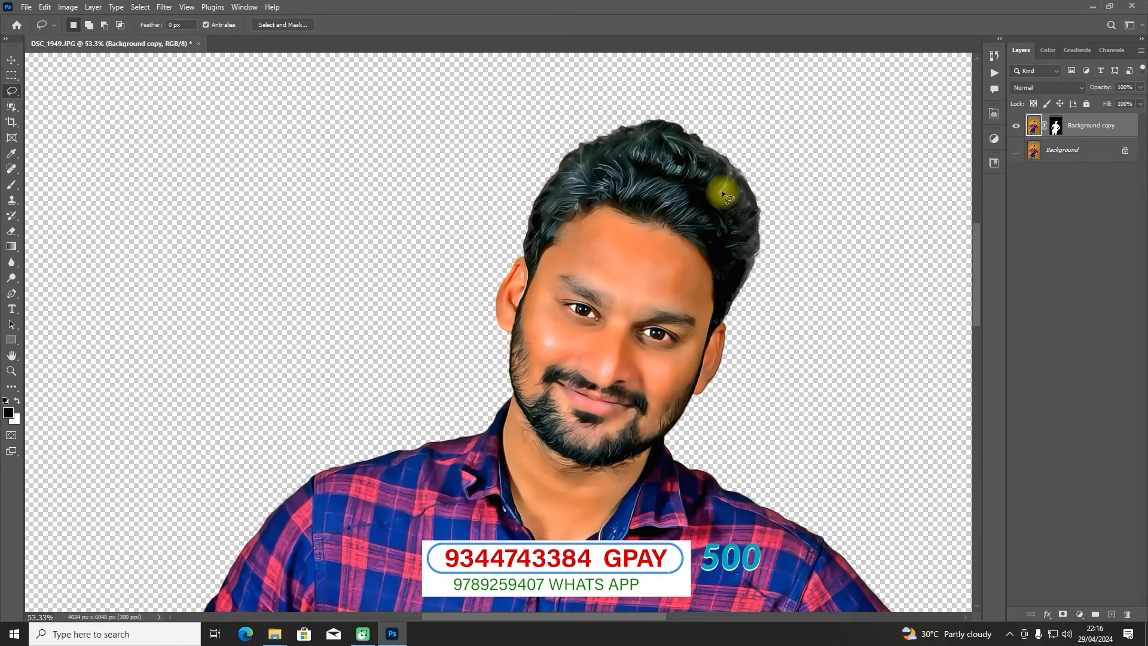
scroll(722, 190, down, 7)
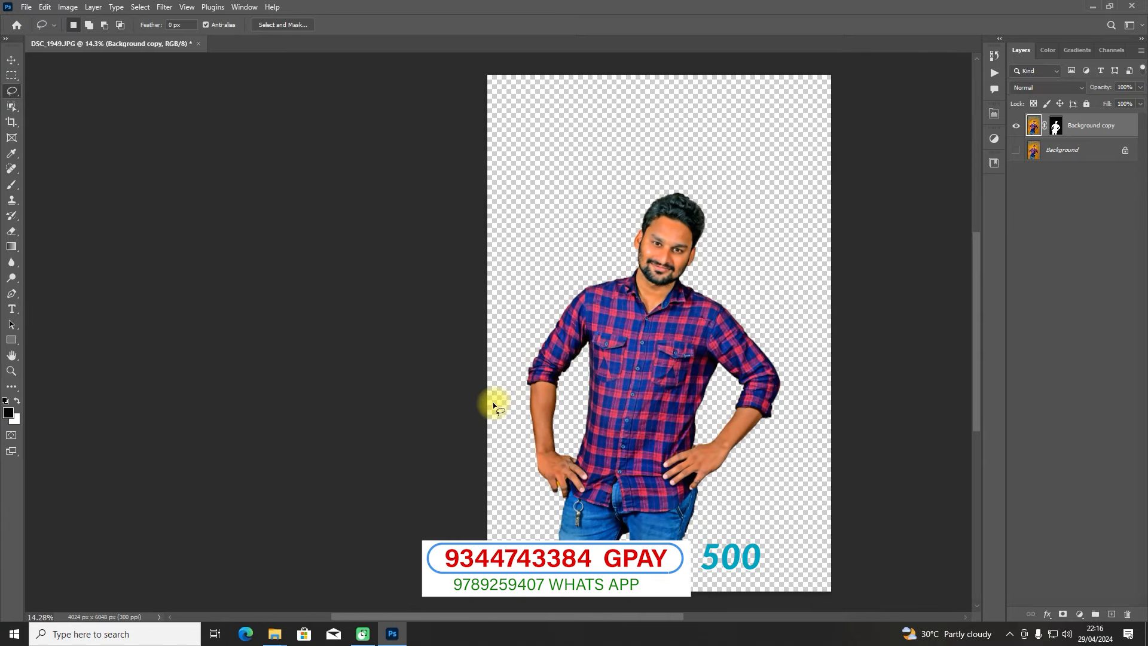
Step: Switch to the BC folder in File Explorer and open the OP002 background template in Photoshop
mouse_move(275, 632)
click(326, 593)
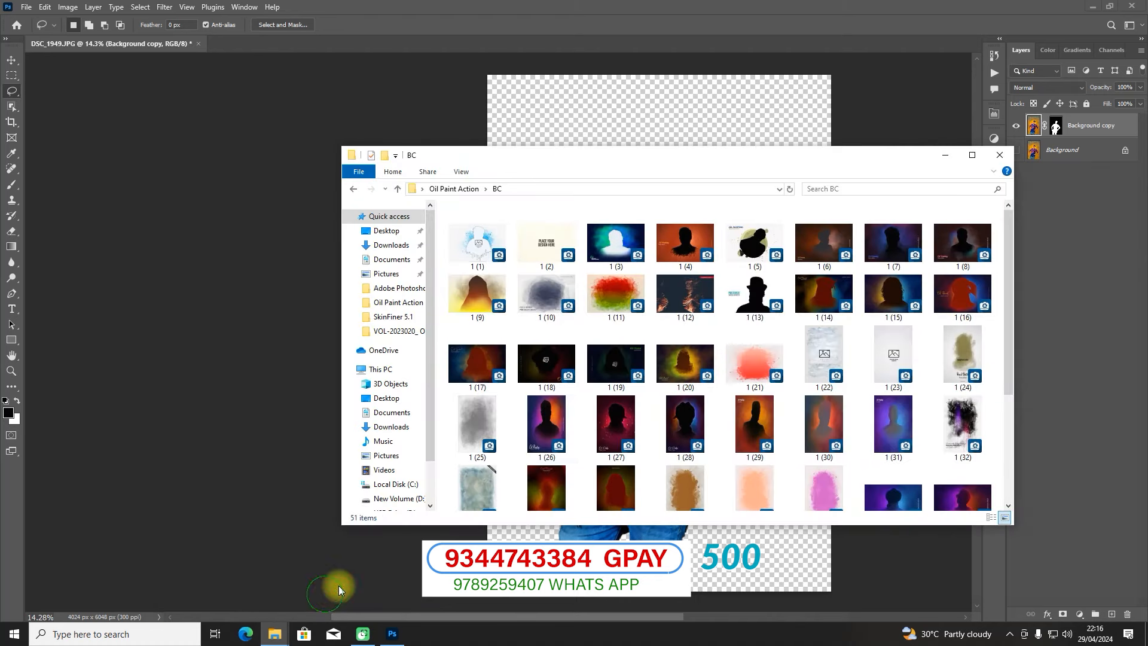
drag(730, 154, 608, 116)
scroll(613, 294, down, 3)
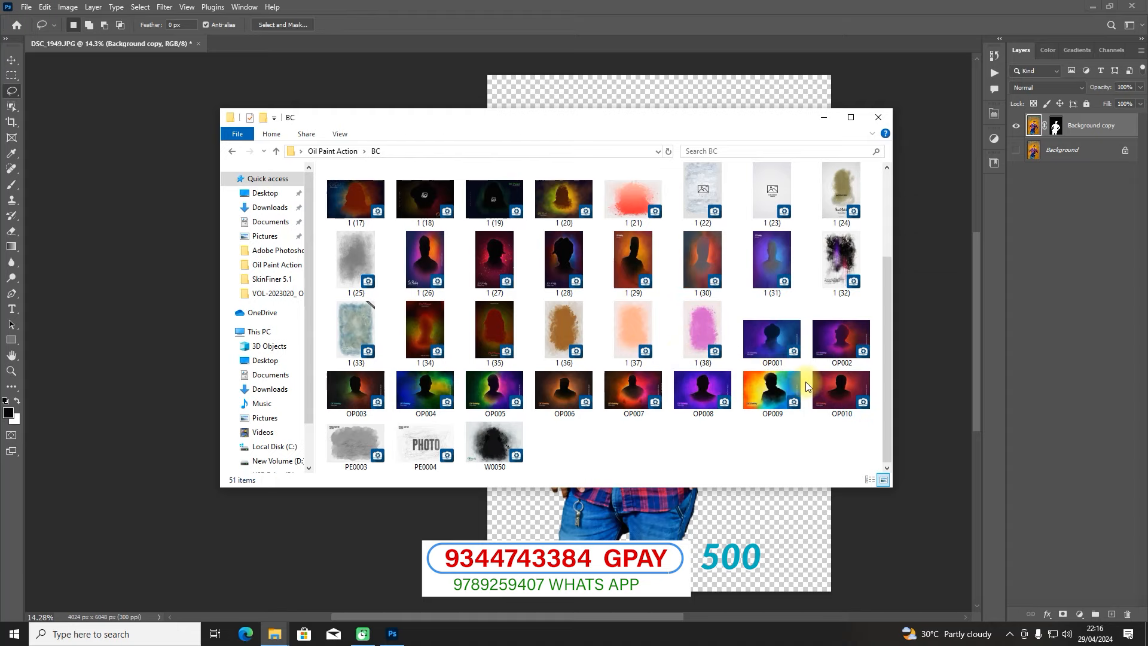
scroll(618, 360, up, 2)
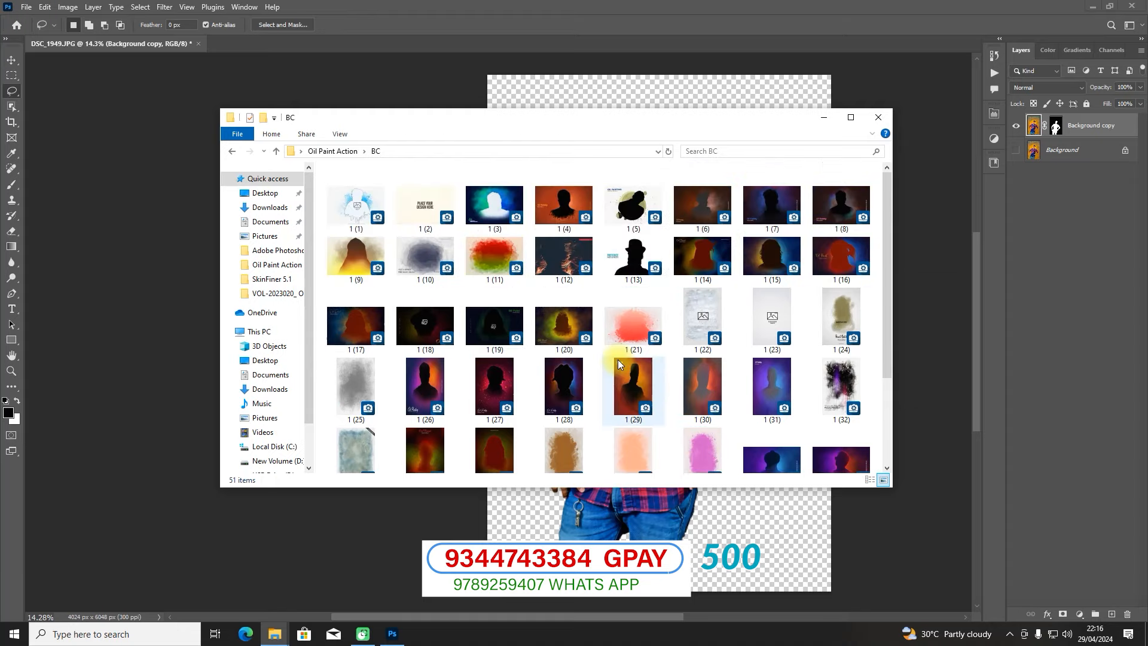
scroll(744, 396, down, 2)
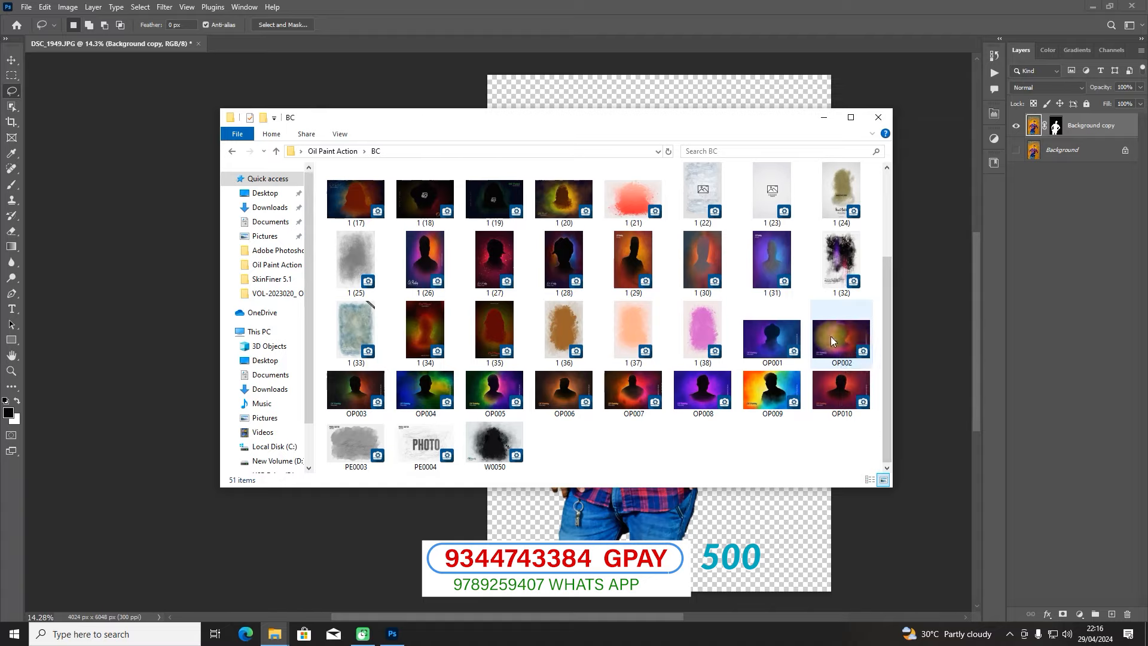
drag(830, 336, 830, 43)
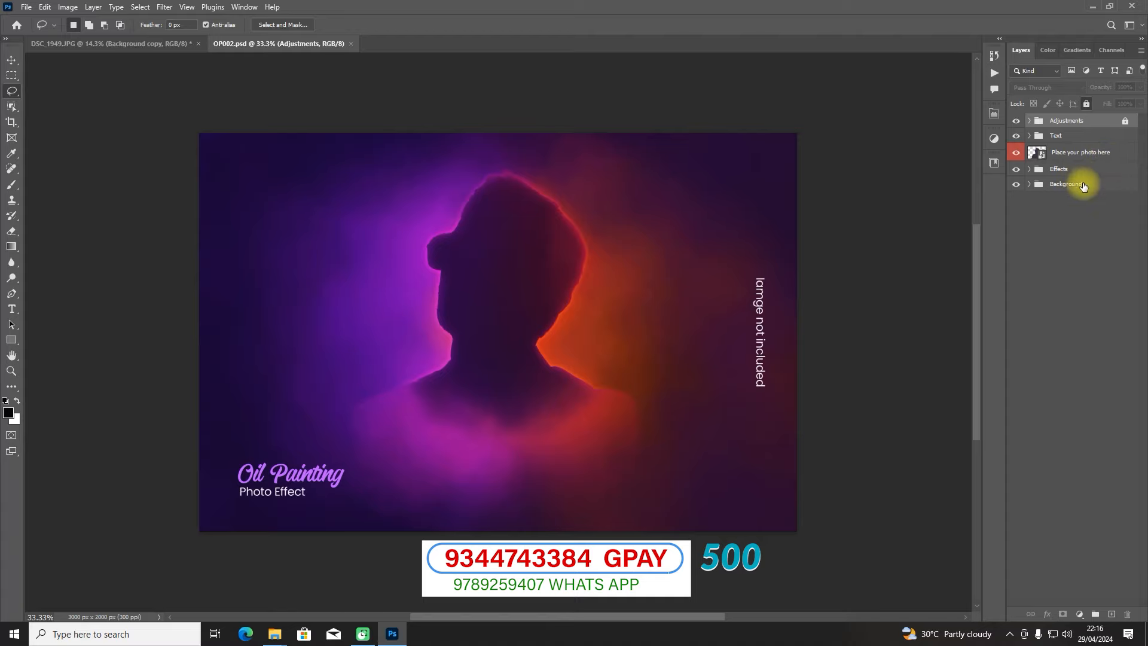
Step: Expand the template's Background group, then open the contents of the "Place your photo here" smart object
click(1028, 183)
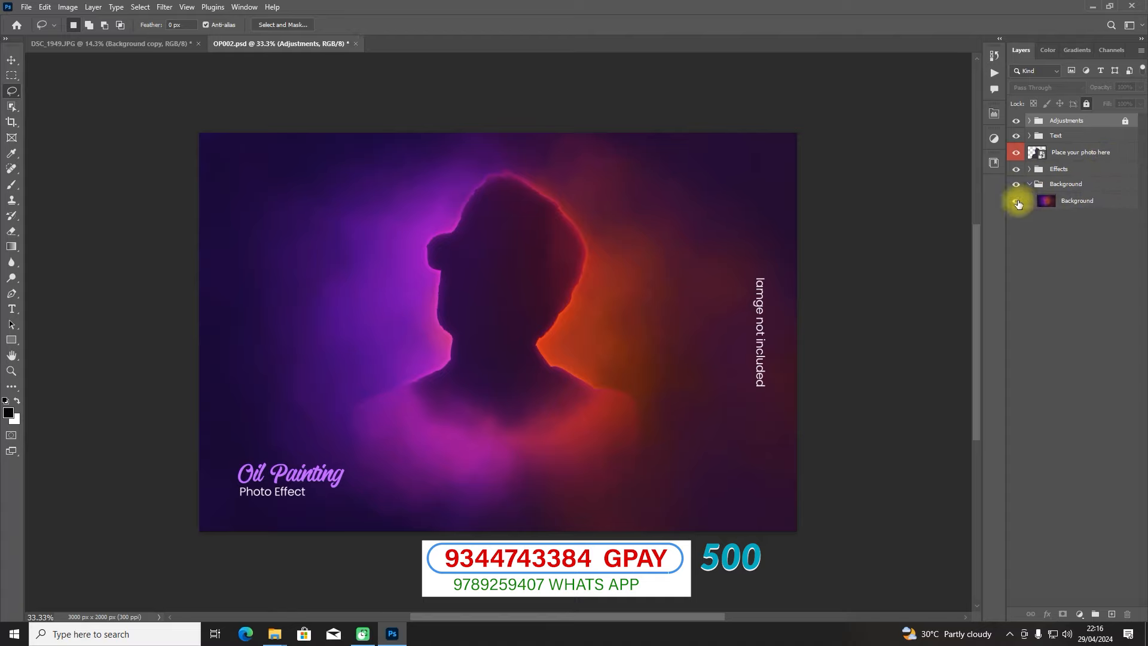
click(1049, 205)
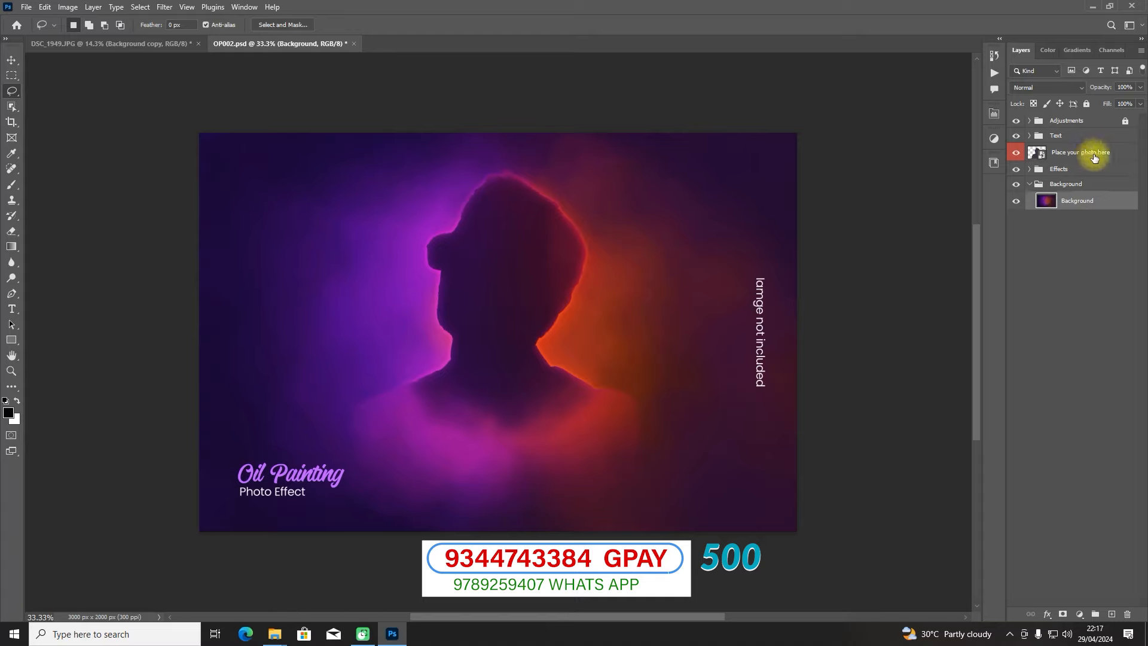
click(1039, 155)
double_click(1036, 154)
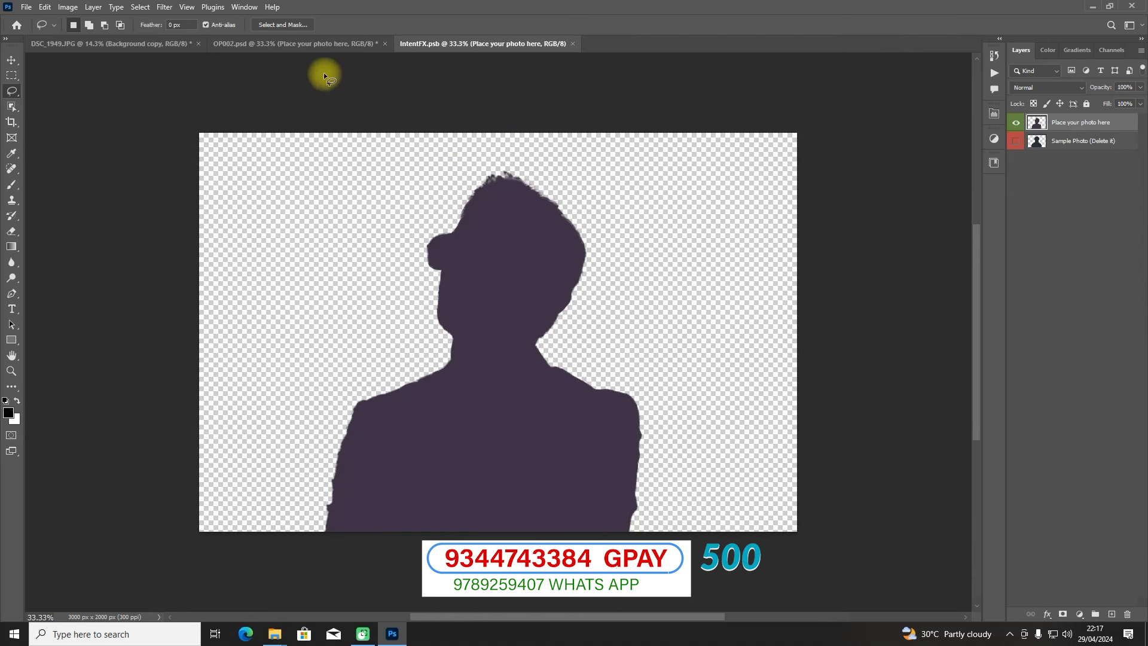
Step: Apply the layer mask on the cut-out man's Background copy layer in DSC_1949.JPG
click(122, 44)
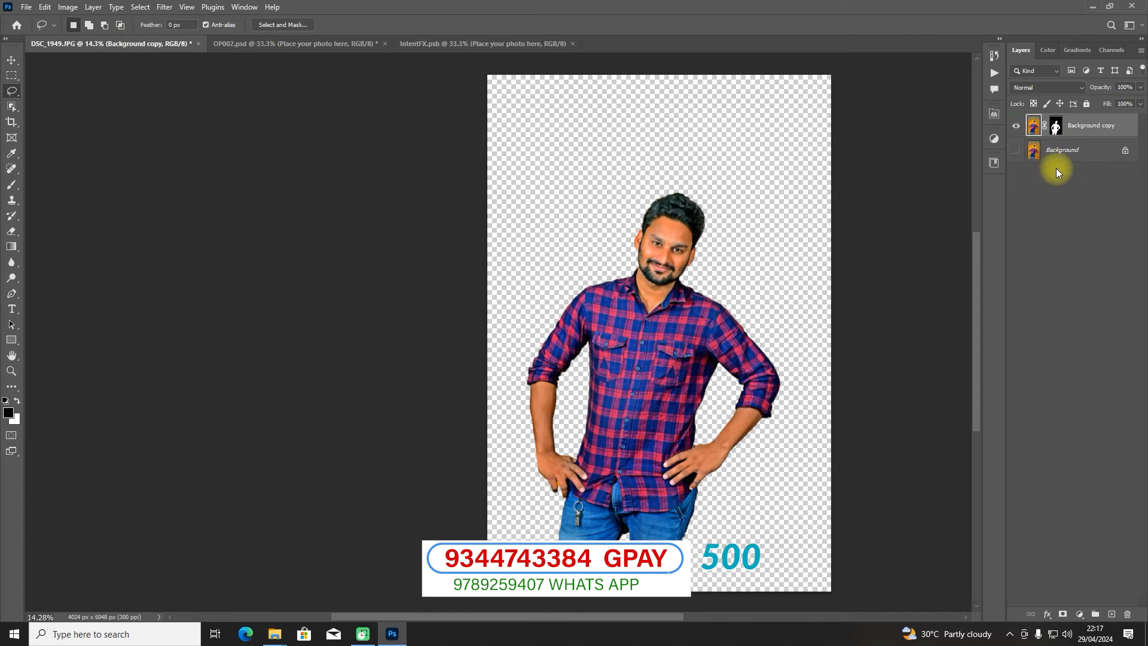
right_click(1056, 129)
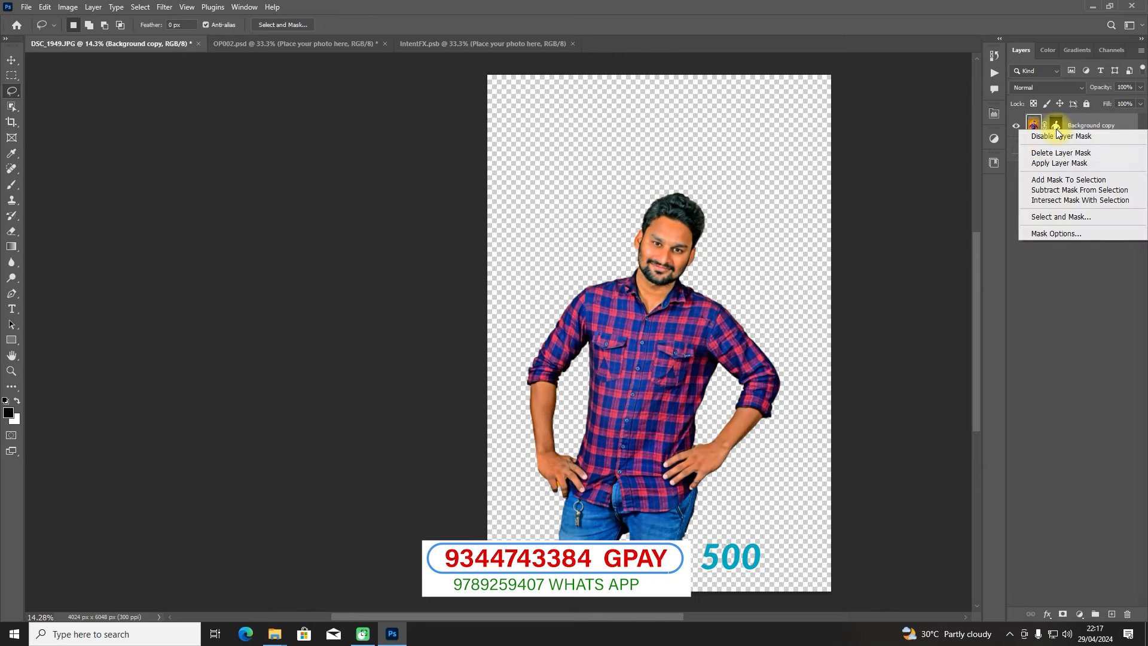
click(1046, 163)
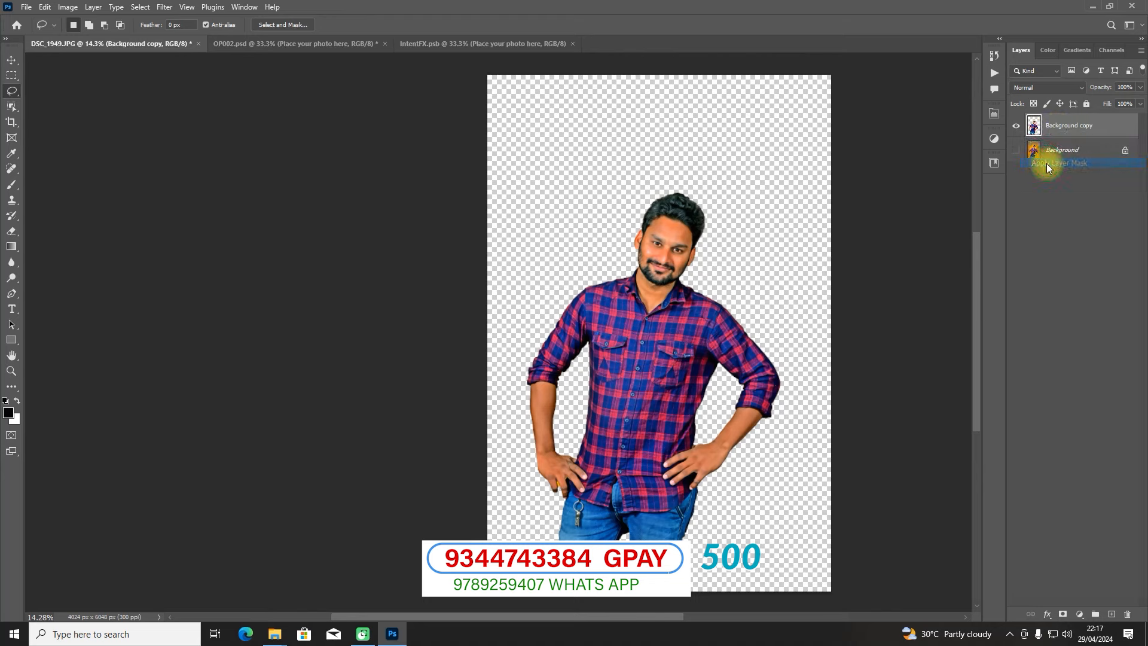
Step: Copy the cut-out man's layer from DSC_1949.JPG into the IntentFX.psb document with the Move tool
mouse_move(669, 246)
mouse_down()
mouse_move(697, 289)
mouse_move(680, 269)
mouse_move(698, 279)
mouse_move(428, 136)
mouse_move(354, 70)
mouse_move(270, 45)
mouse_move(335, 54)
mouse_up()
key(ctrl+z)
key(v)
click(670, 248)
drag(485, 38, 485, 39)
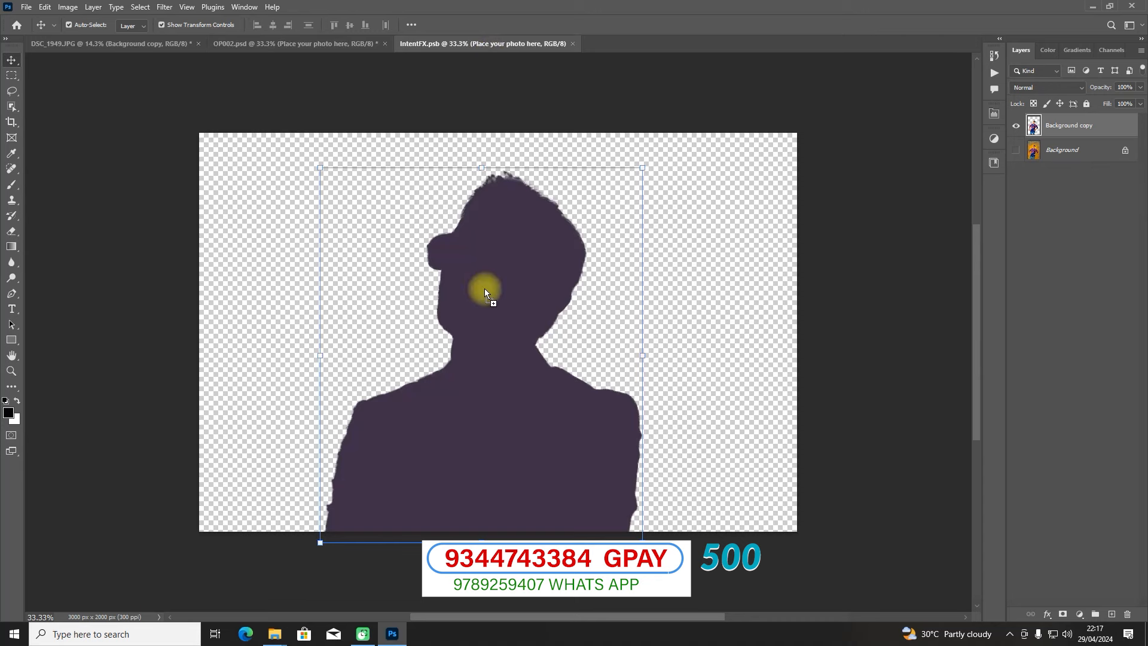
drag(522, 329, 522, 328)
Step: Scale the cut-out man to about 46%, rotate him about -4.3° and position him over the silhouette
key(ctrl+0)
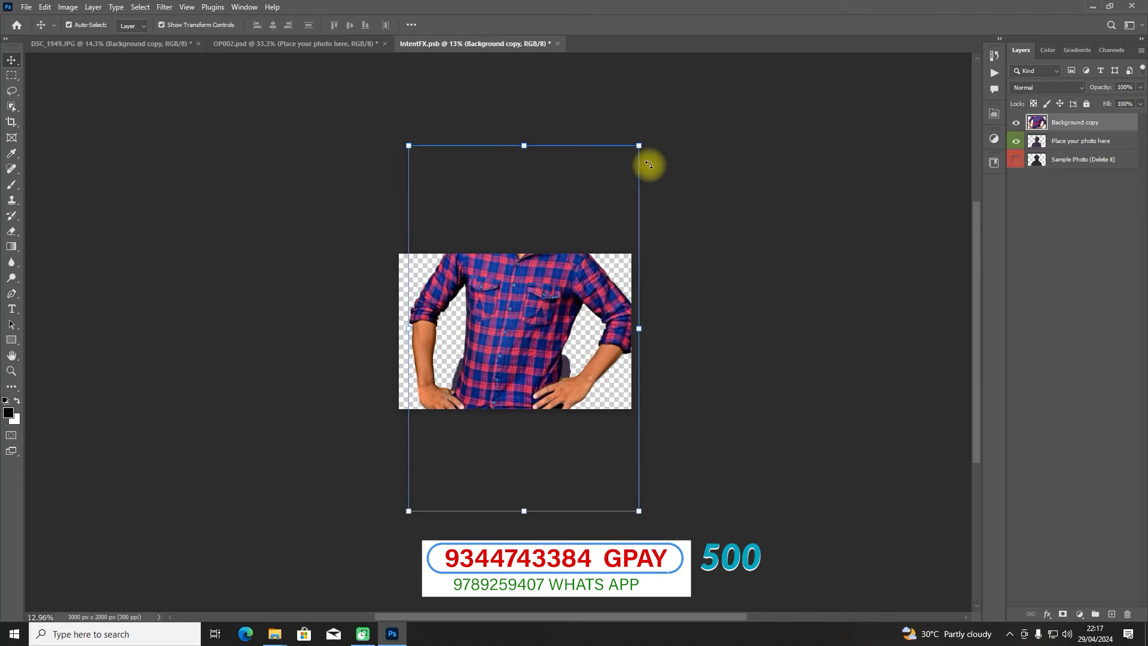
drag(637, 149, 540, 237)
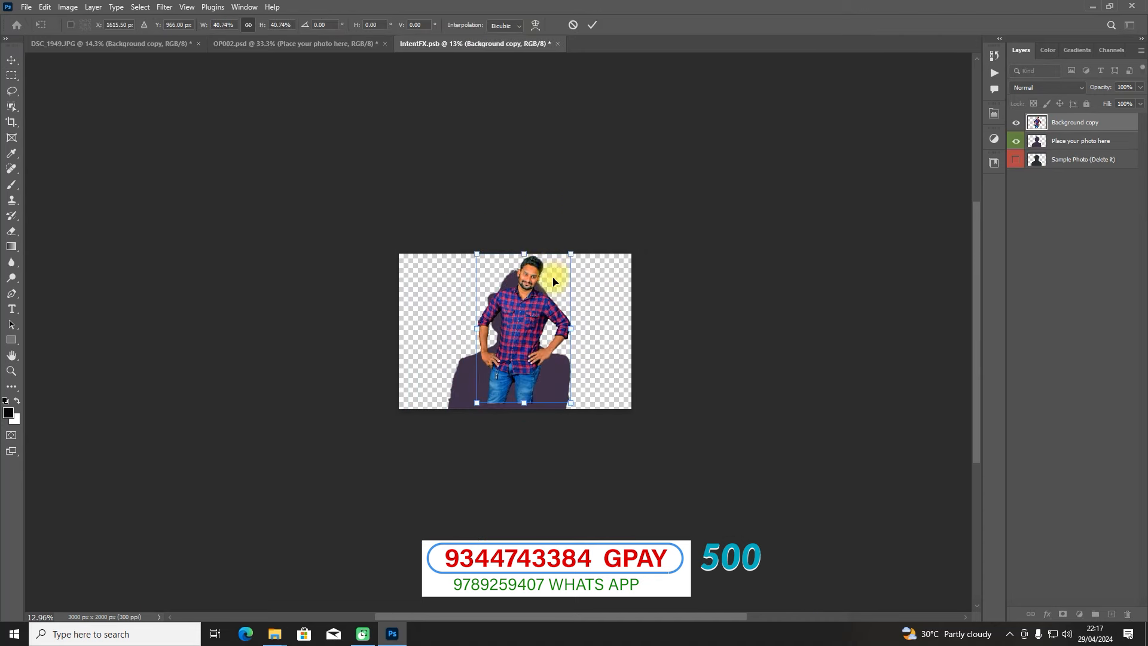
scroll(553, 278, up, 1)
drag(512, 298, 489, 333)
drag(471, 327, 472, 327)
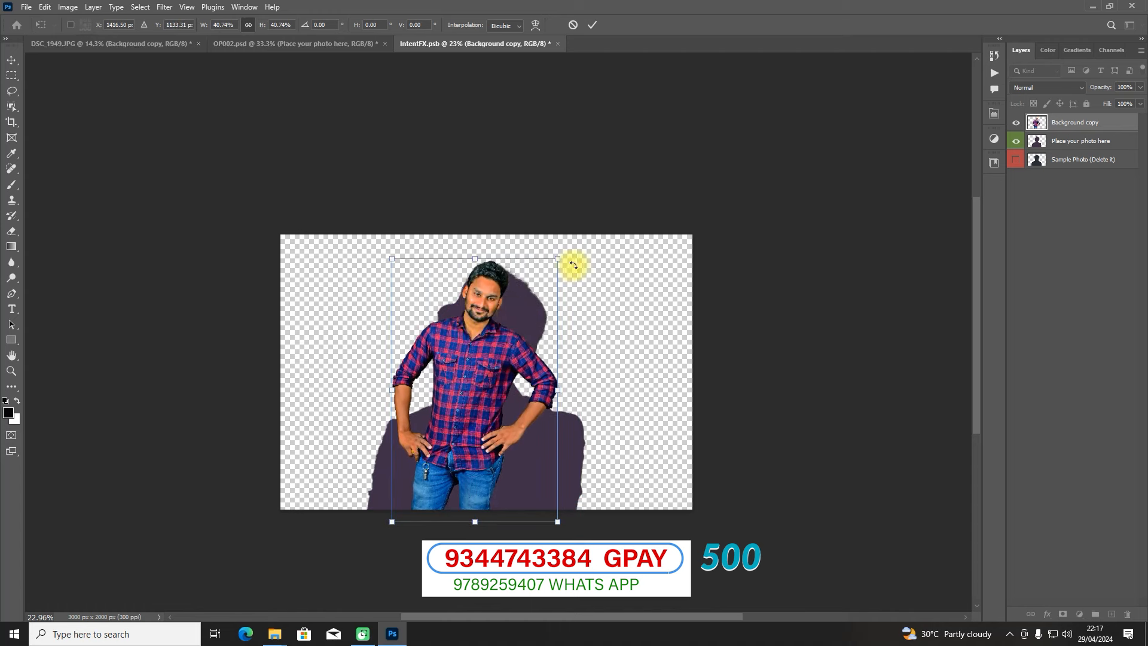
drag(557, 259, 571, 226)
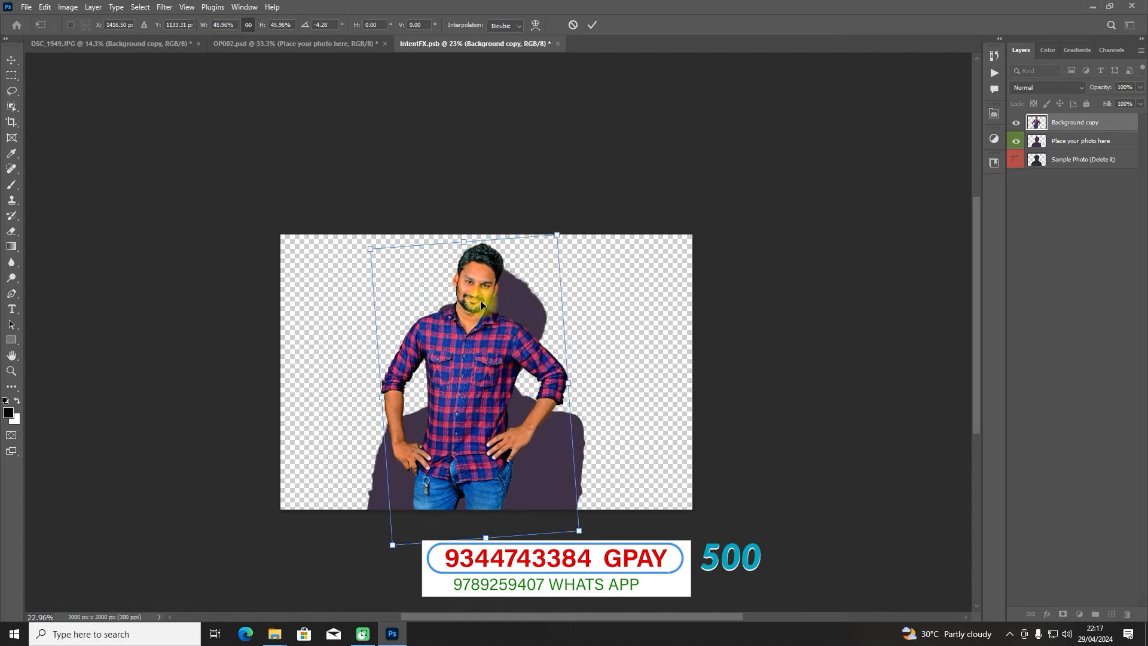
mouse_move(480, 300)
mouse_down()
mouse_move(492, 315)
mouse_move(479, 312)
mouse_up()
scroll(491, 311, up, 5)
key(Return)
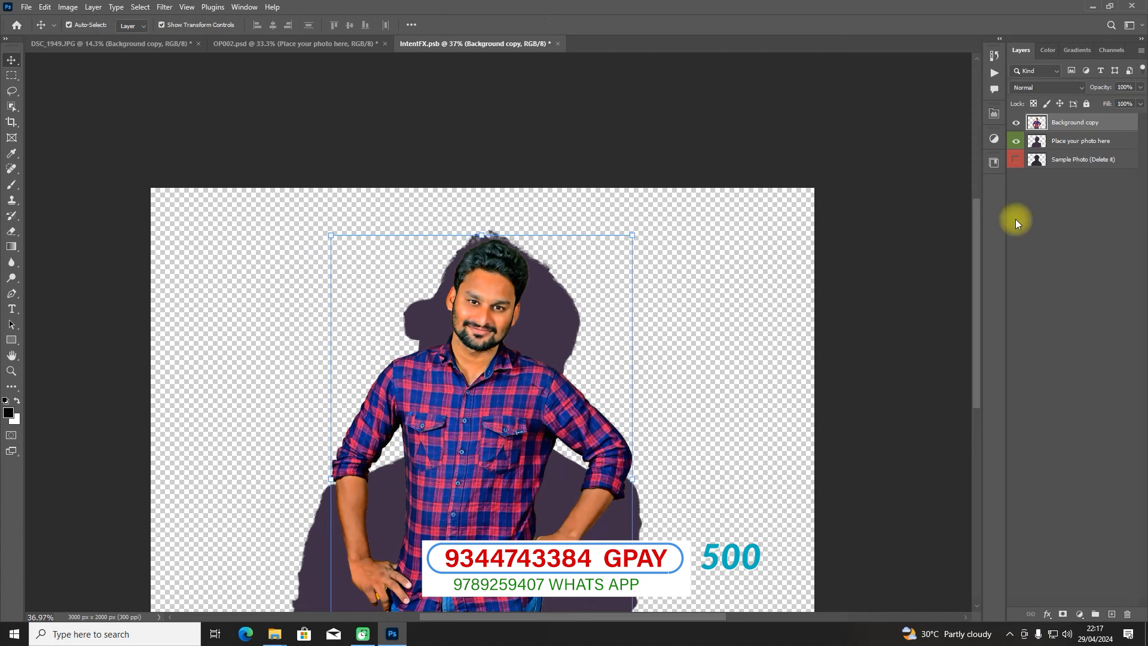
Step: Hide the "Place your photo here" silhouette layer, then save and close IntentFX.psb
click(1016, 142)
scroll(475, 362, down, 3)
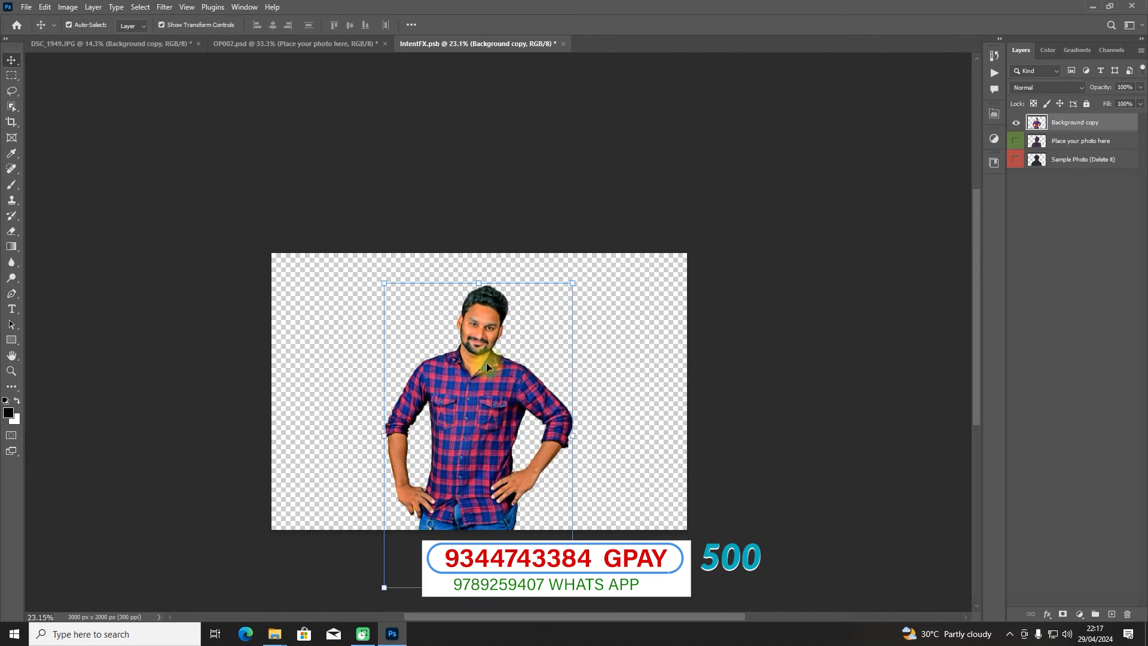
click(640, 336)
scroll(396, 256, up, 2)
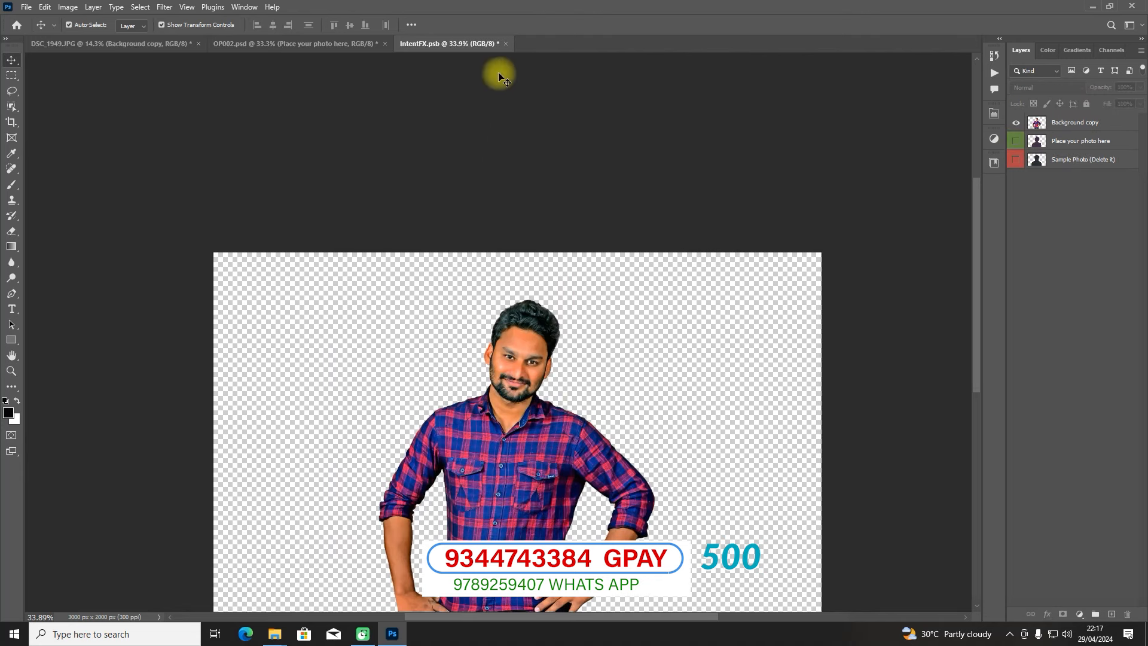
key(ctrl+s)
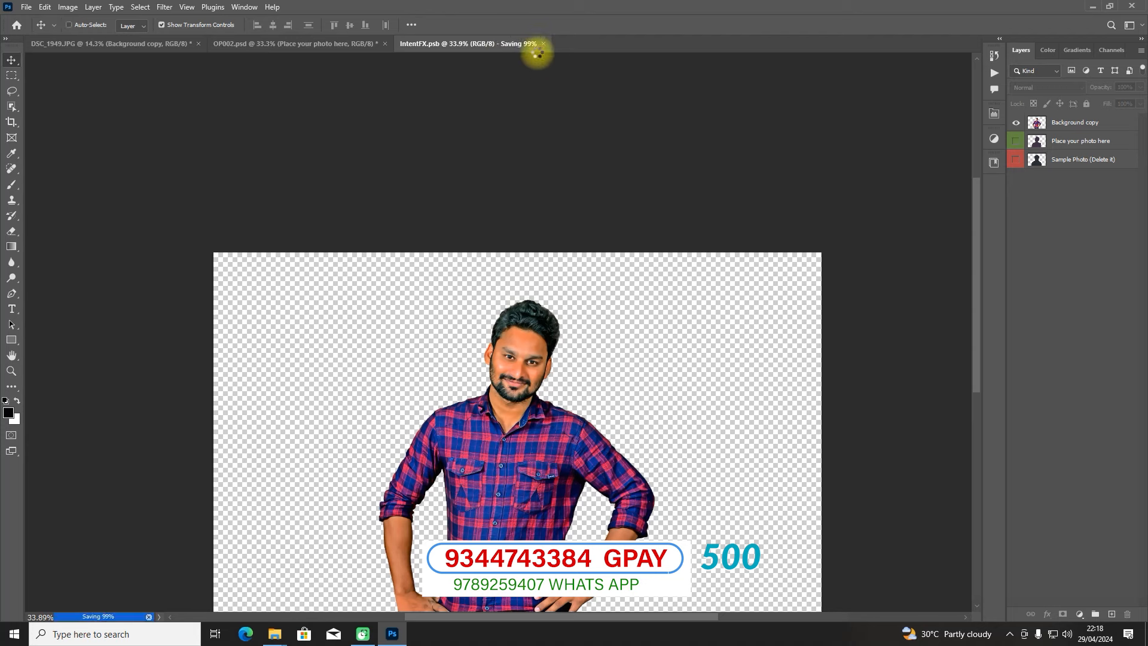
click(502, 46)
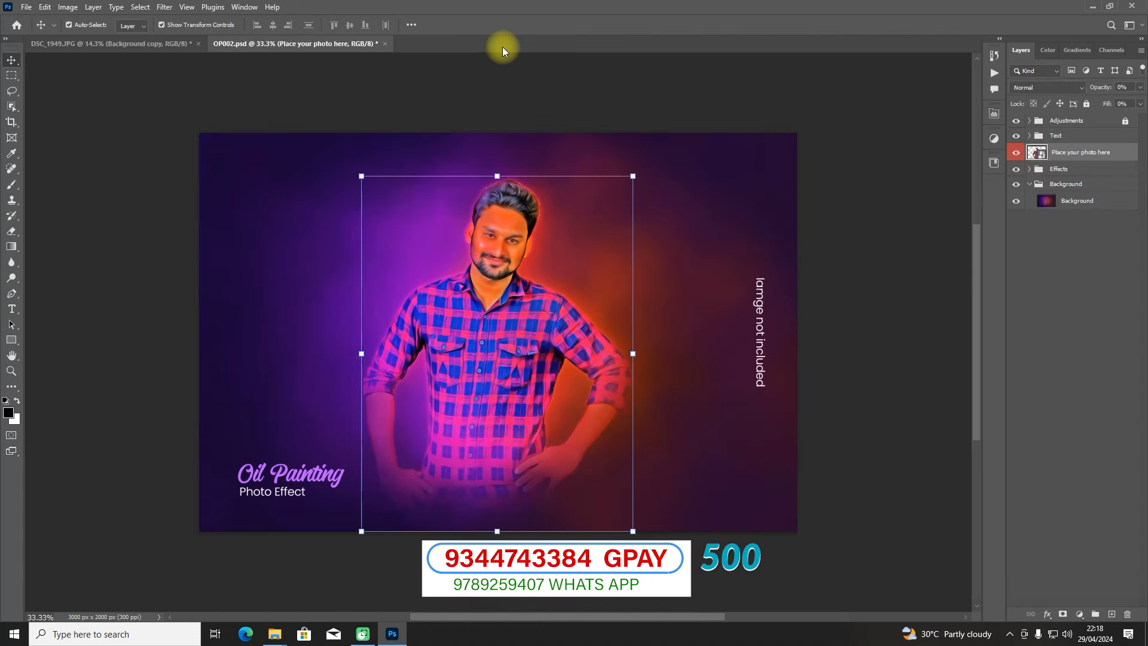
Step: Examine the man's painted face up close and expand the Effects group and its effect layer's styles and smart filters
scroll(508, 253, up, 3)
scroll(506, 256, down, 3)
scroll(504, 260, up, 2)
scroll(492, 240, down, 2)
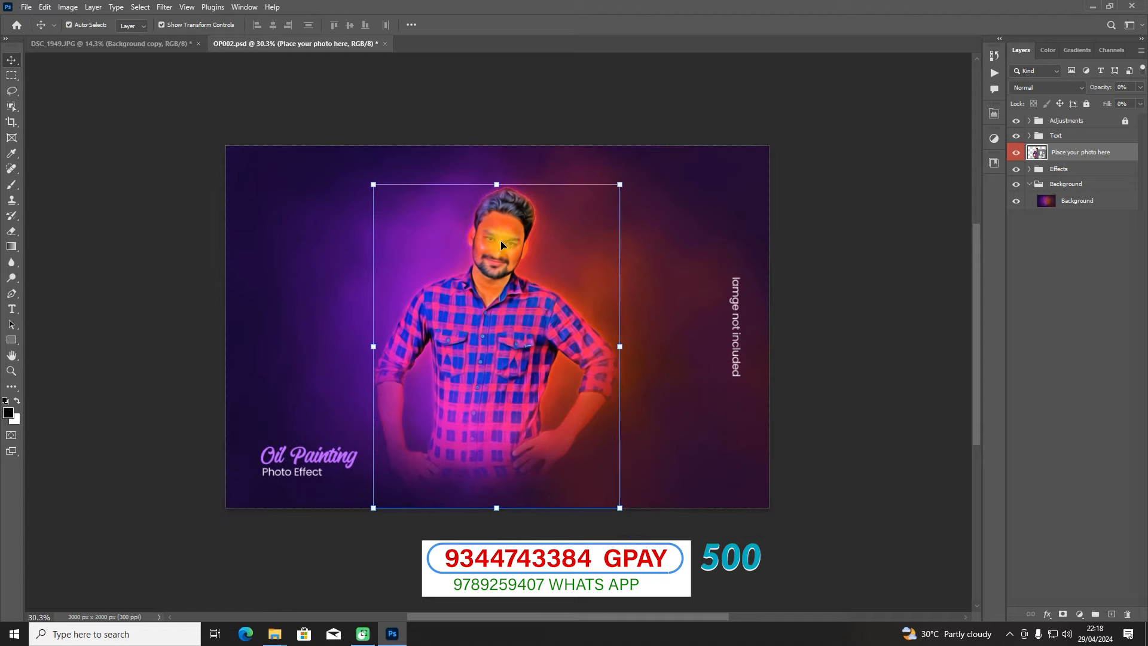
scroll(507, 282, up, 2)
scroll(496, 239, up, 3)
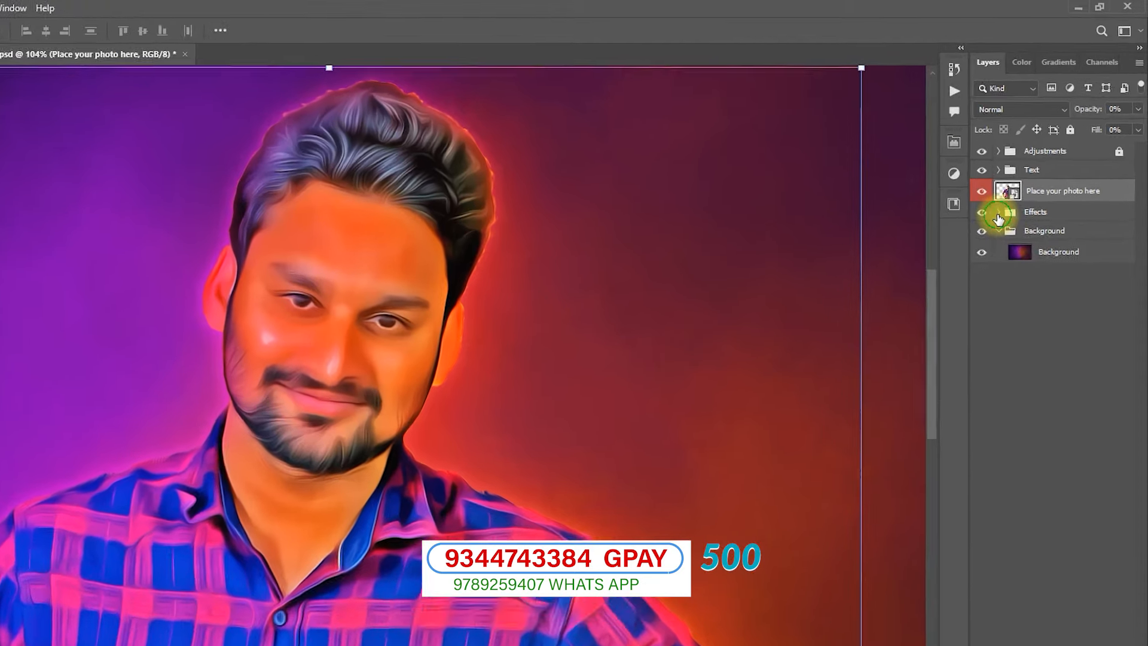
click(1029, 169)
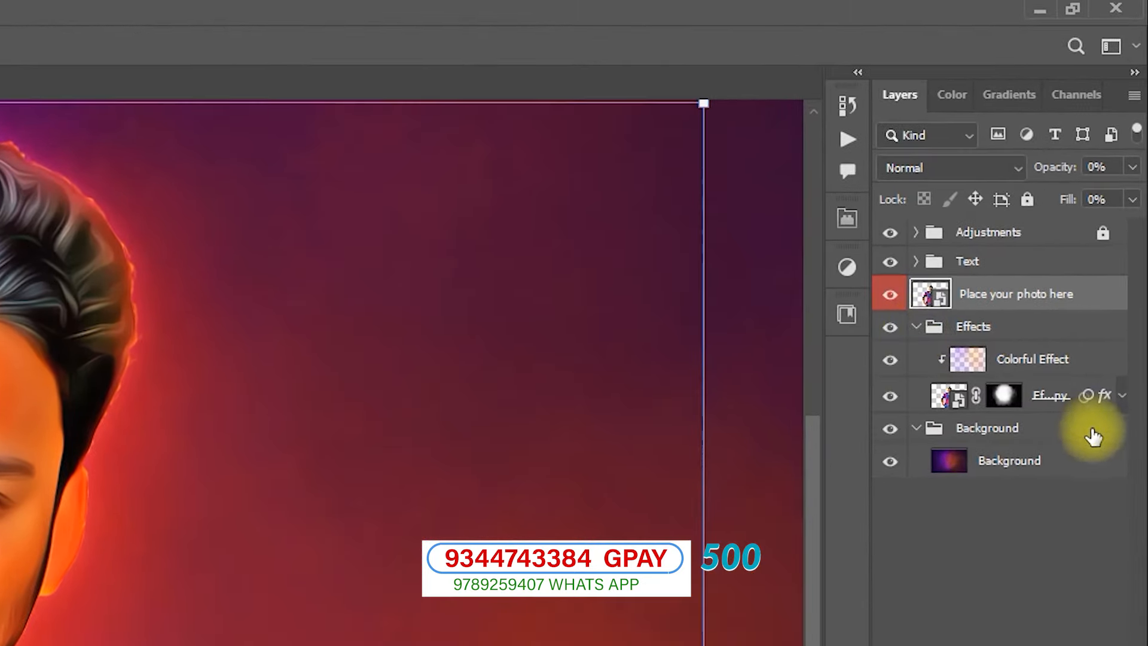
click(1121, 396)
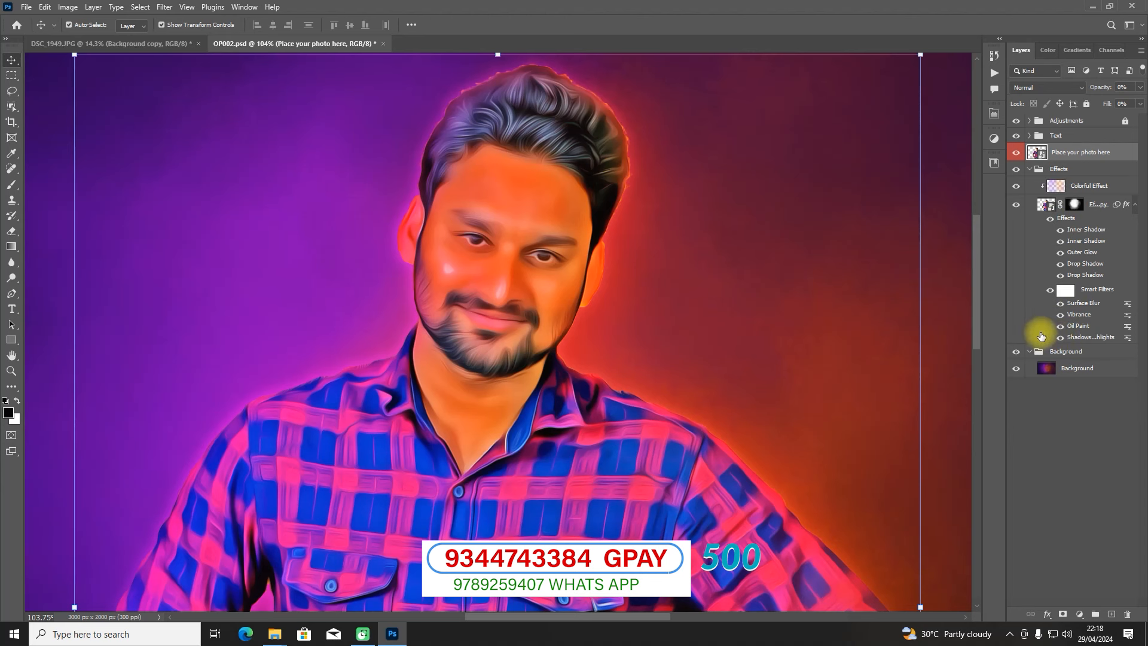
Step: Set the Shadows/Highlights smart filter to 8% Shadows and 8% Highlights
double_click(1079, 342)
click(583, 244)
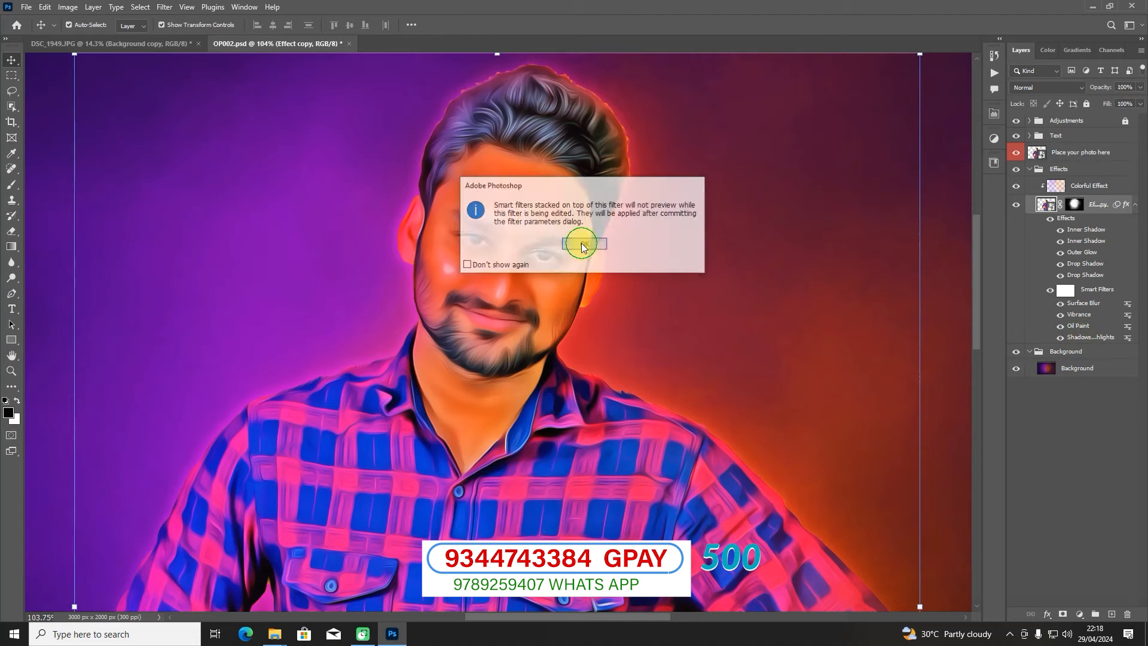
drag(565, 160, 767, 196)
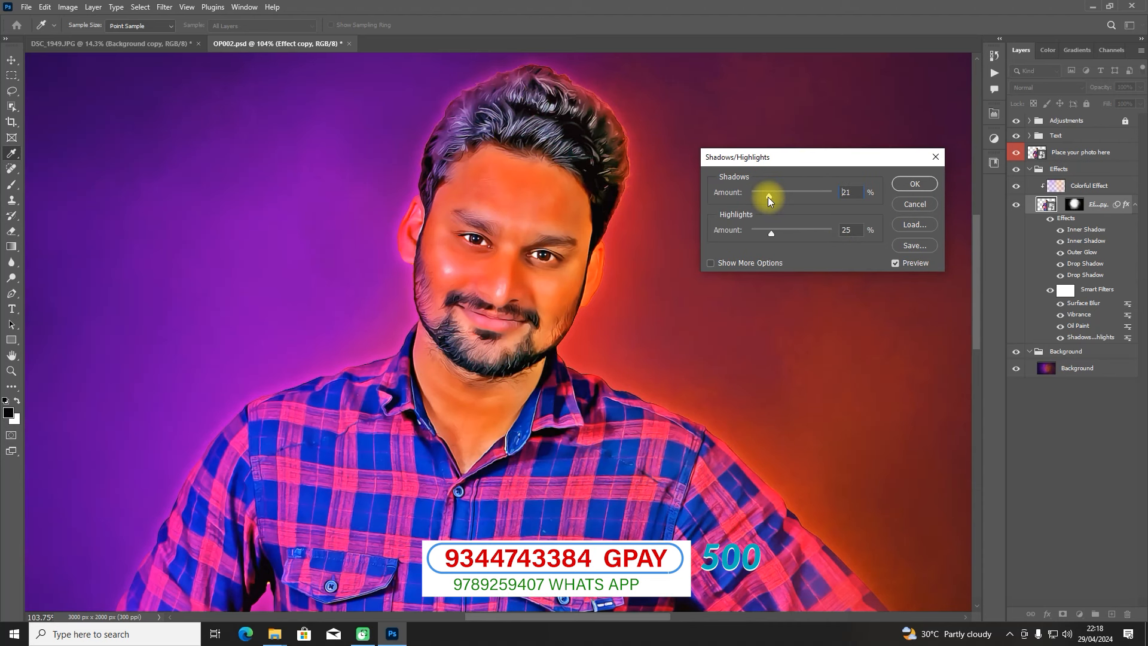
drag(769, 236, 765, 231)
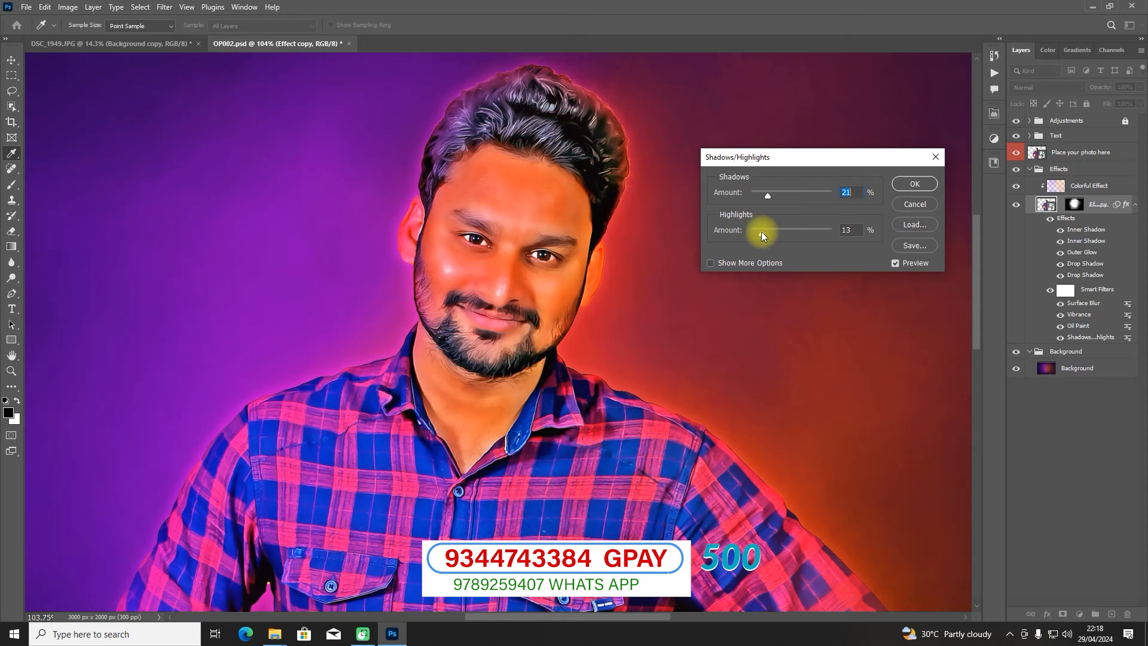
drag(762, 232, 758, 196)
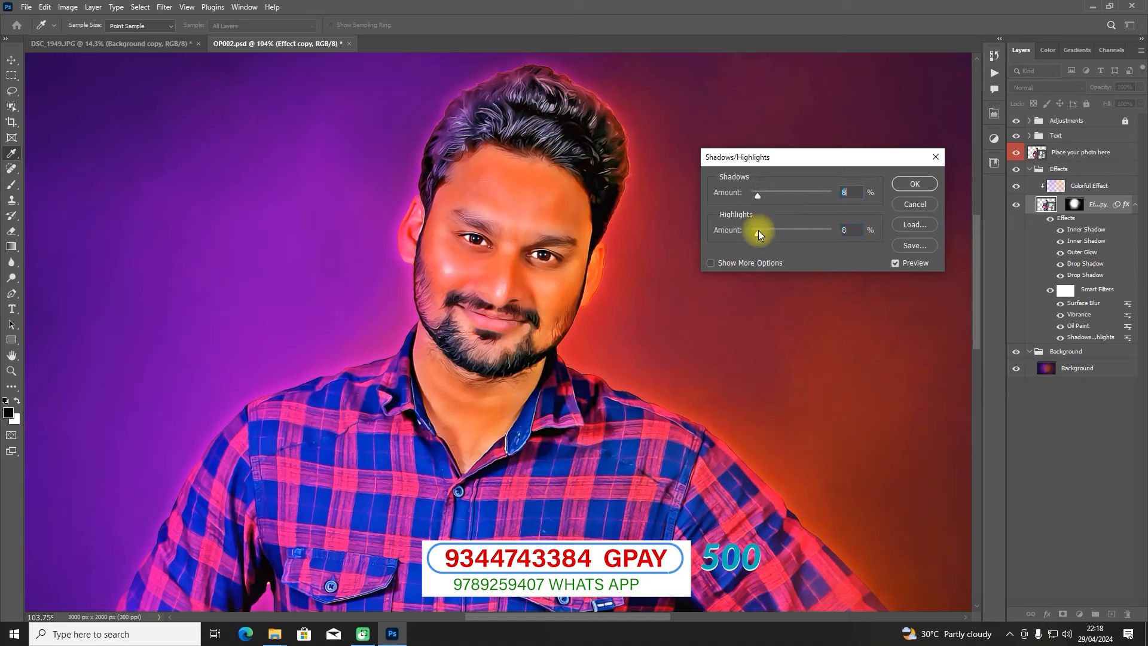
click(914, 184)
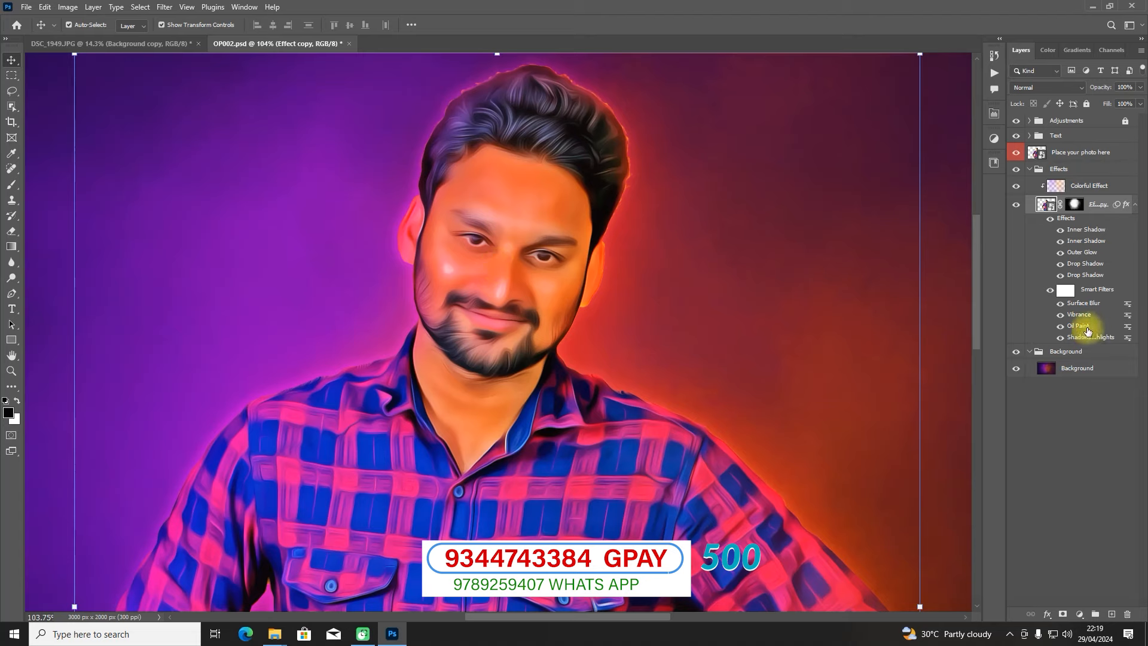
Step: Lower the Stylization and Cleanliness of the Oil Paint smart filter
double_click(1086, 327)
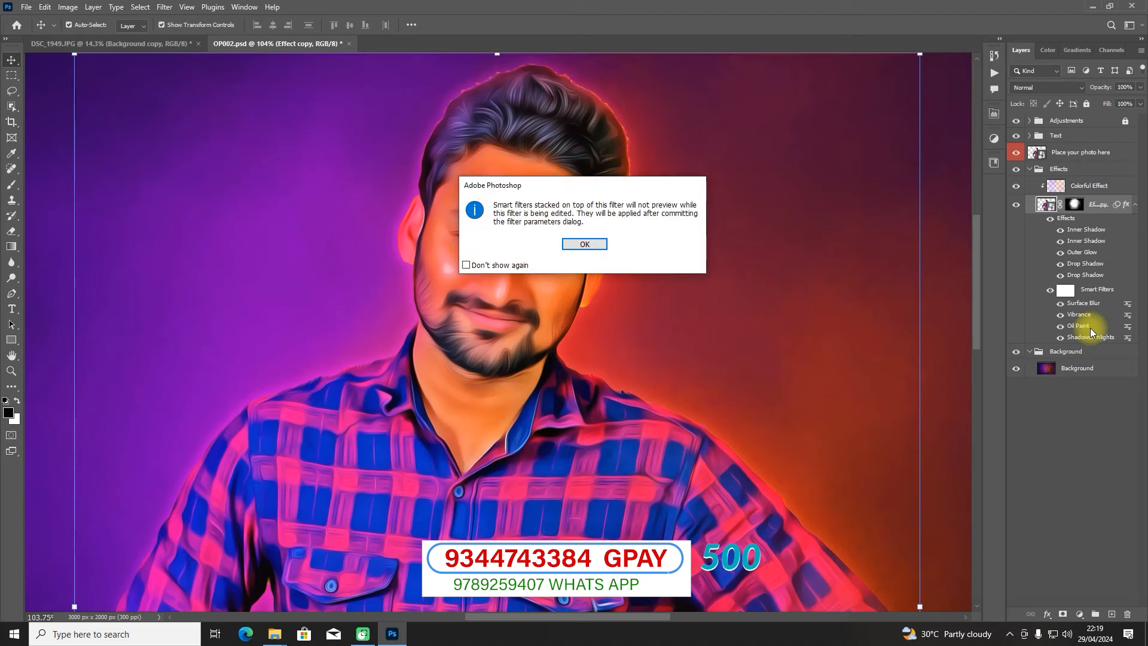
click(587, 242)
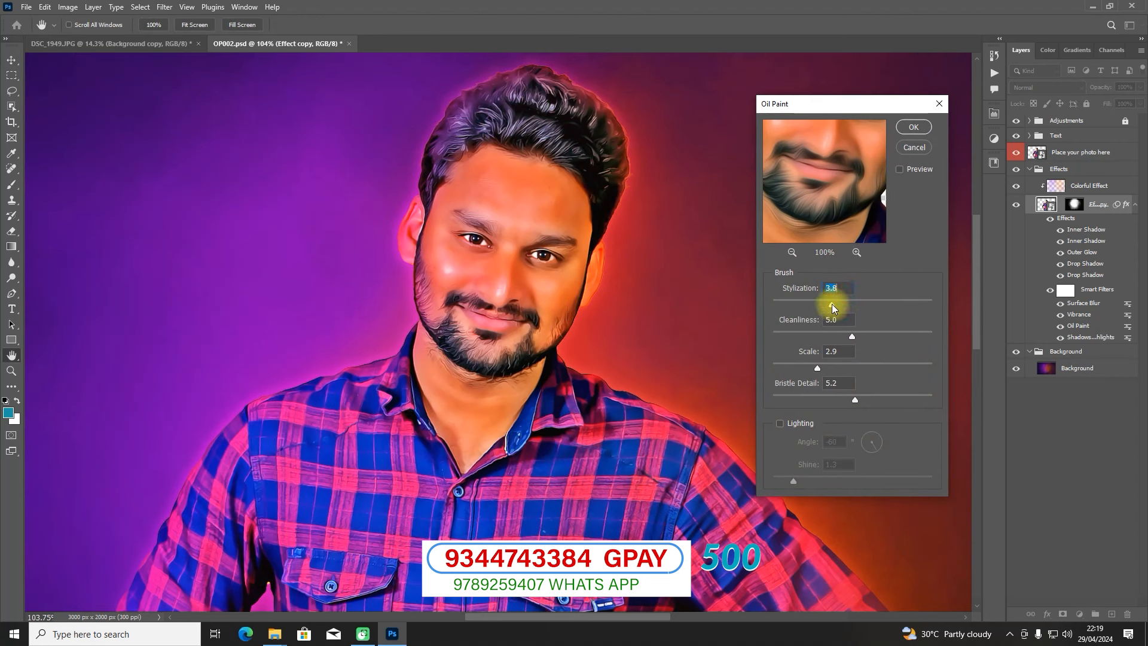
drag(830, 304, 805, 305)
drag(852, 337, 837, 338)
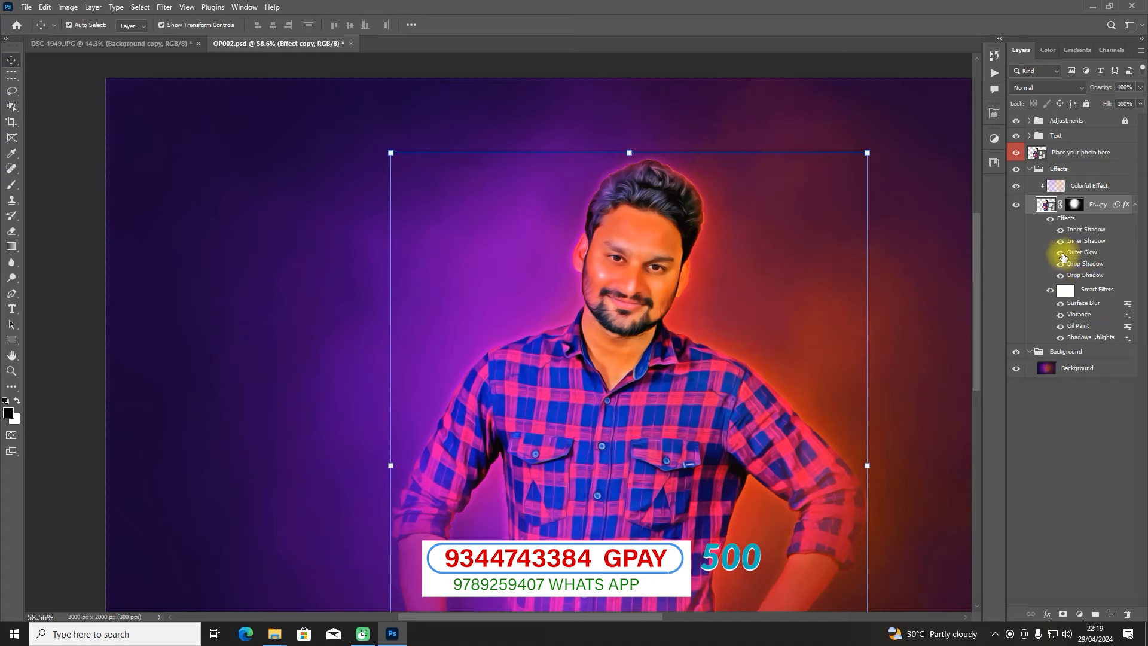
Step: Compare the portrait with and without the Outer Glow and the lower Inner Shadow of the effect layer
click(1060, 253)
click(1061, 254)
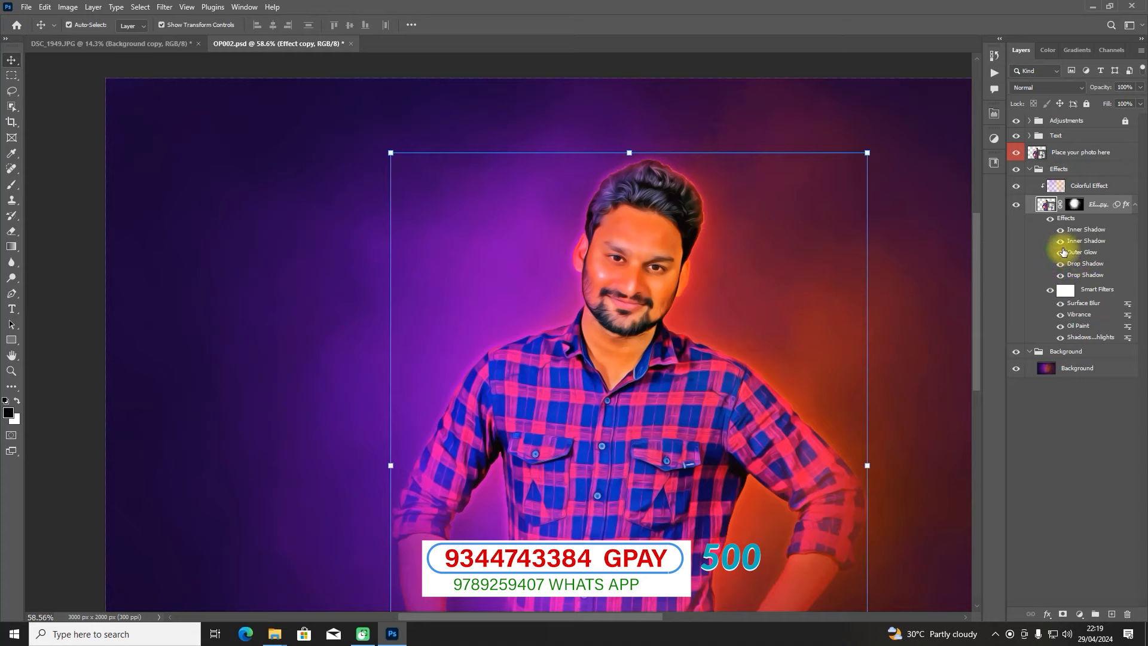
click(1062, 241)
click(1062, 241)
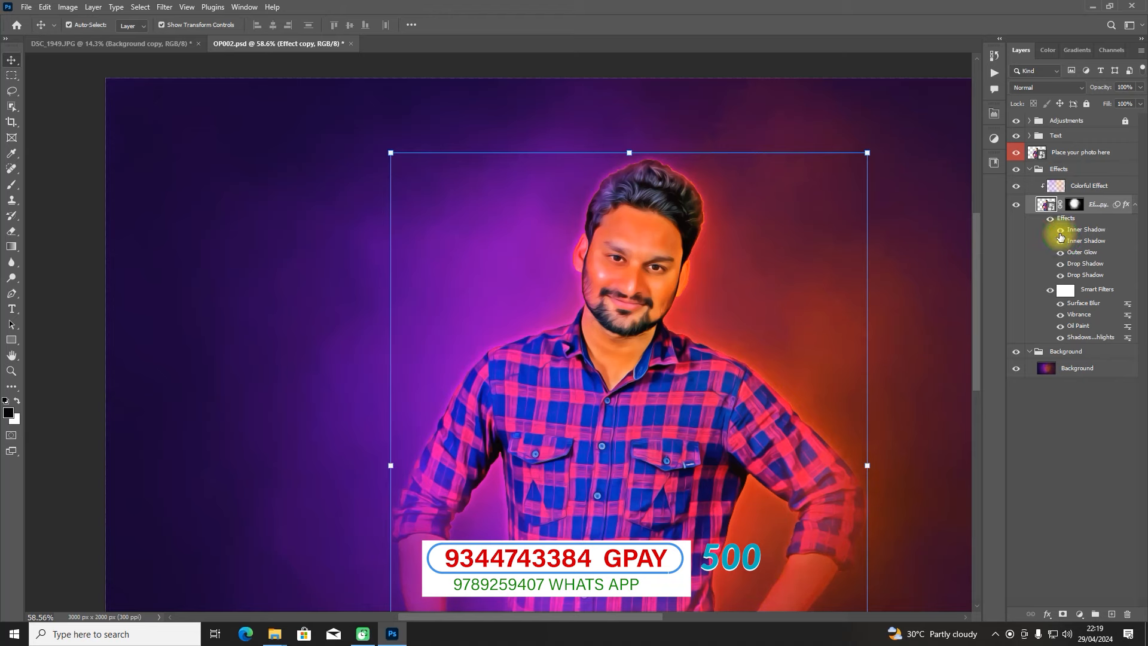
Step: Compare the portrait with and without the upper Inner Shadow and add a Hue/Saturation smart filter with Hue +9 and Saturation -42
click(1060, 232)
click(1060, 231)
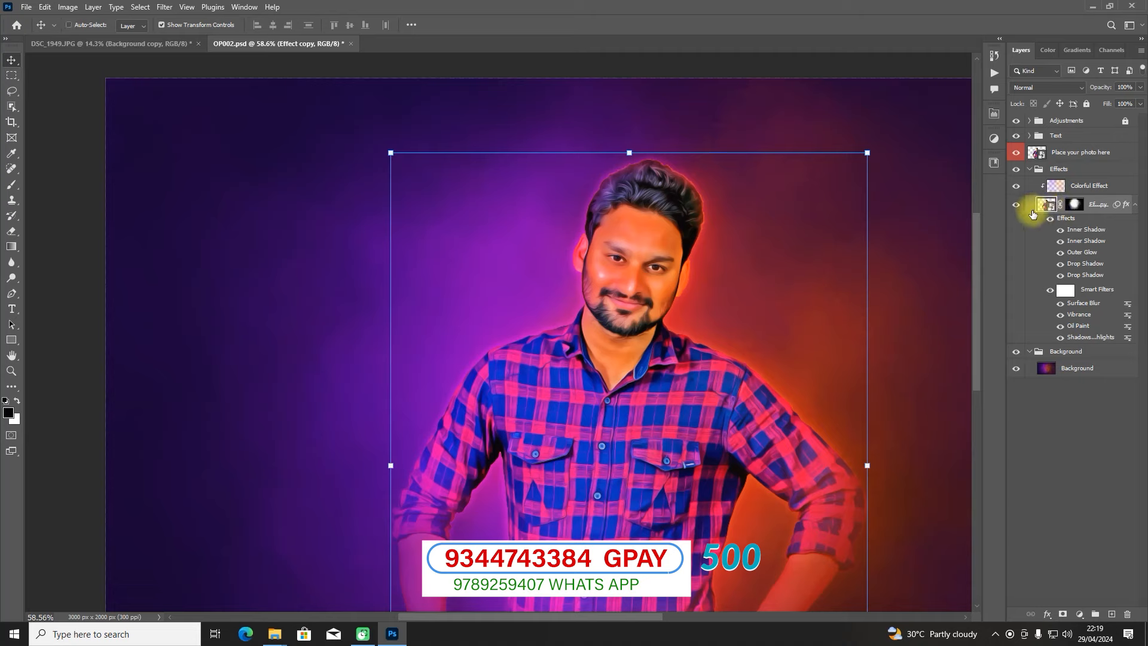
key(ctrl+u)
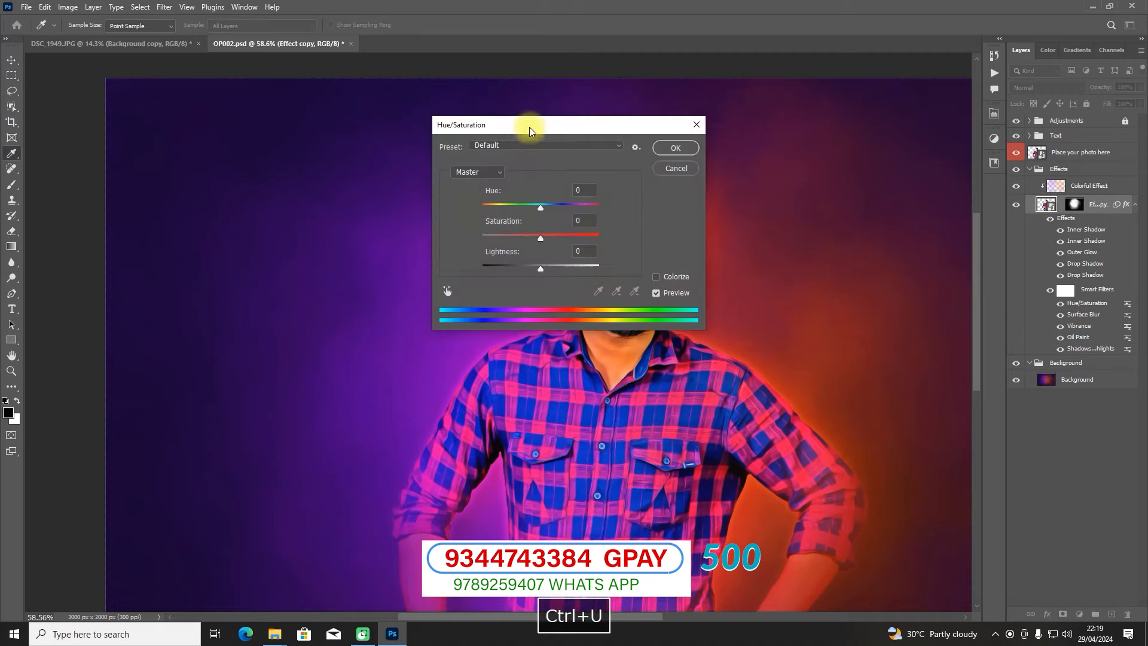
drag(529, 130, 962, 186)
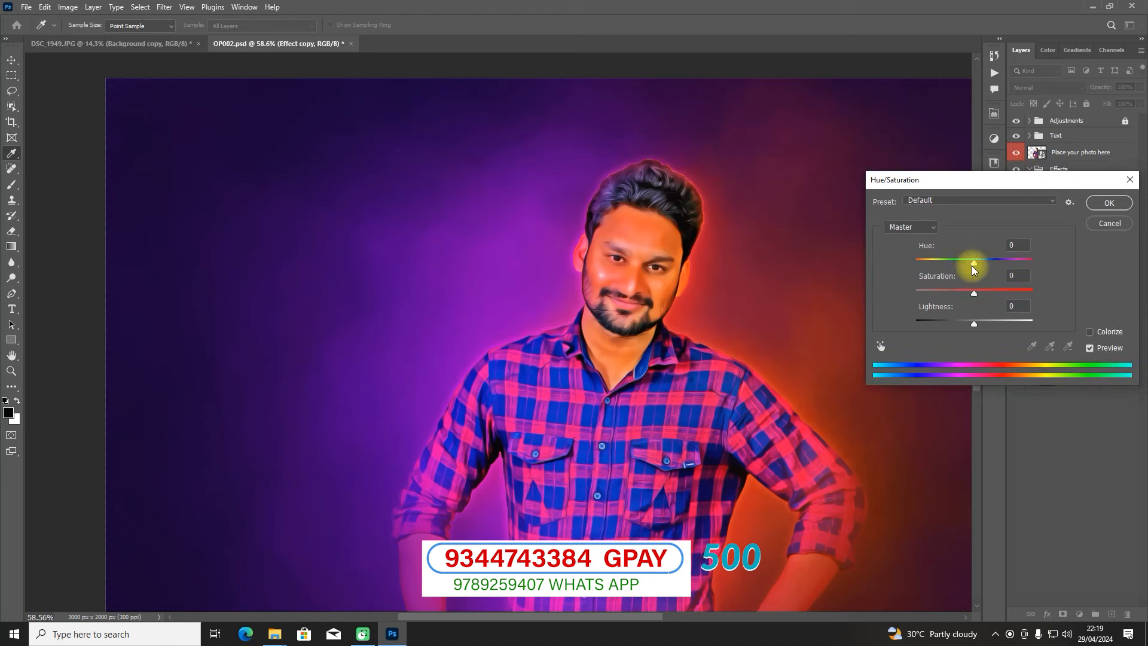
drag(973, 293, 981, 263)
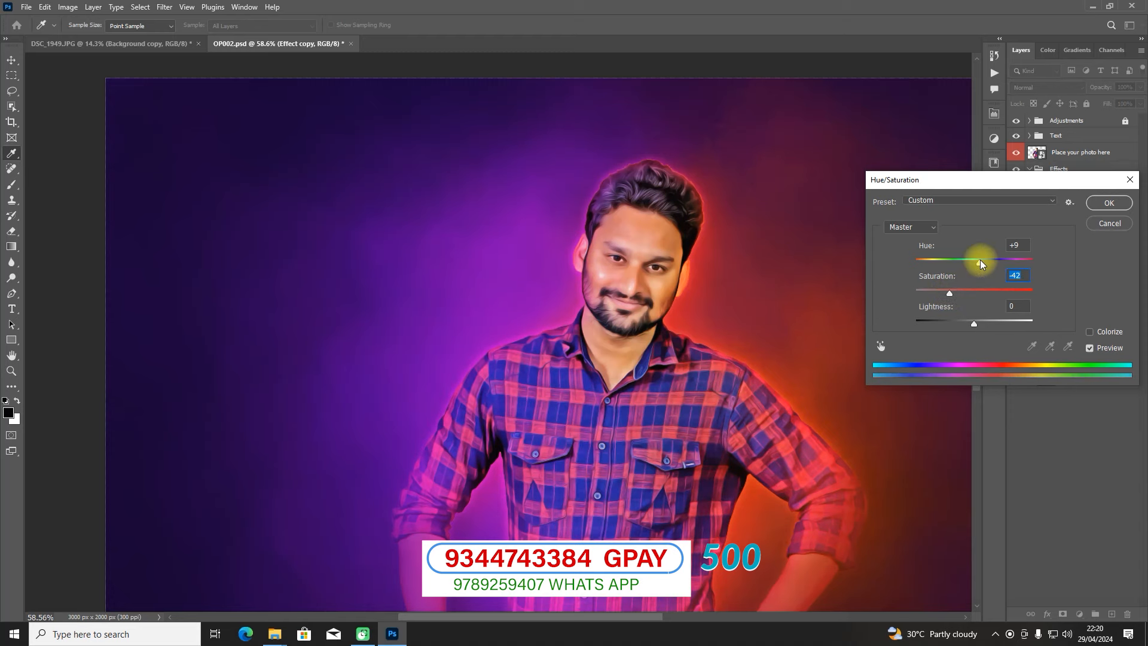
click(1109, 203)
Step: Enlarge the man slightly within the canvas and examine the painted portrait both up close and as a whole
scroll(657, 314, down, 3)
scroll(656, 312, down, 3)
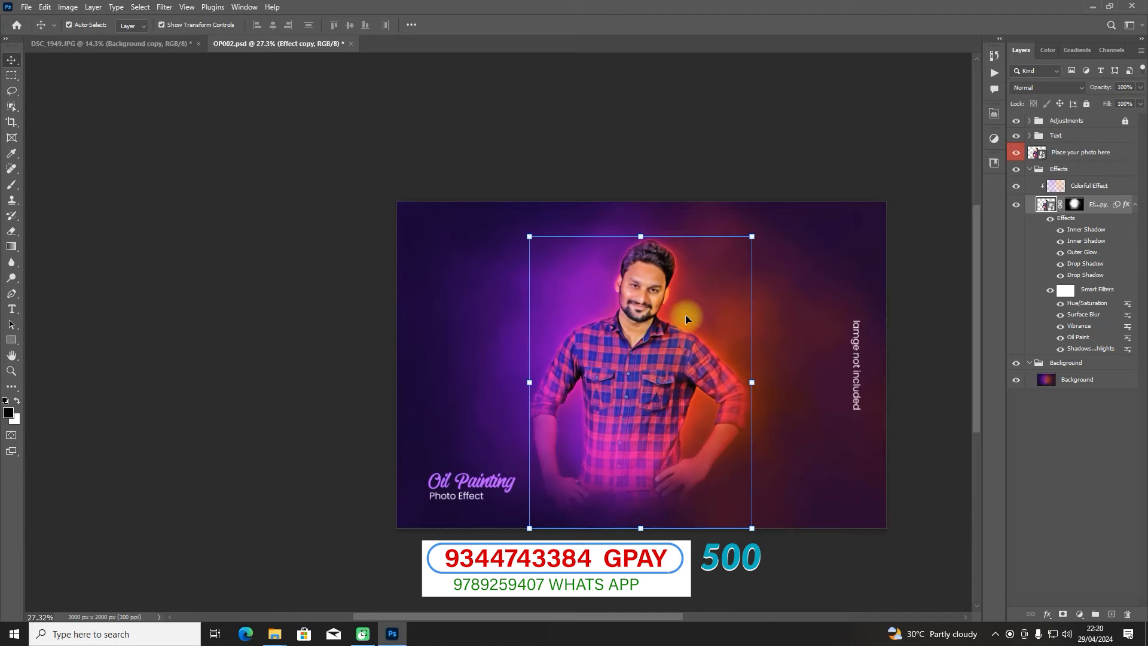
scroll(688, 314, up, 2)
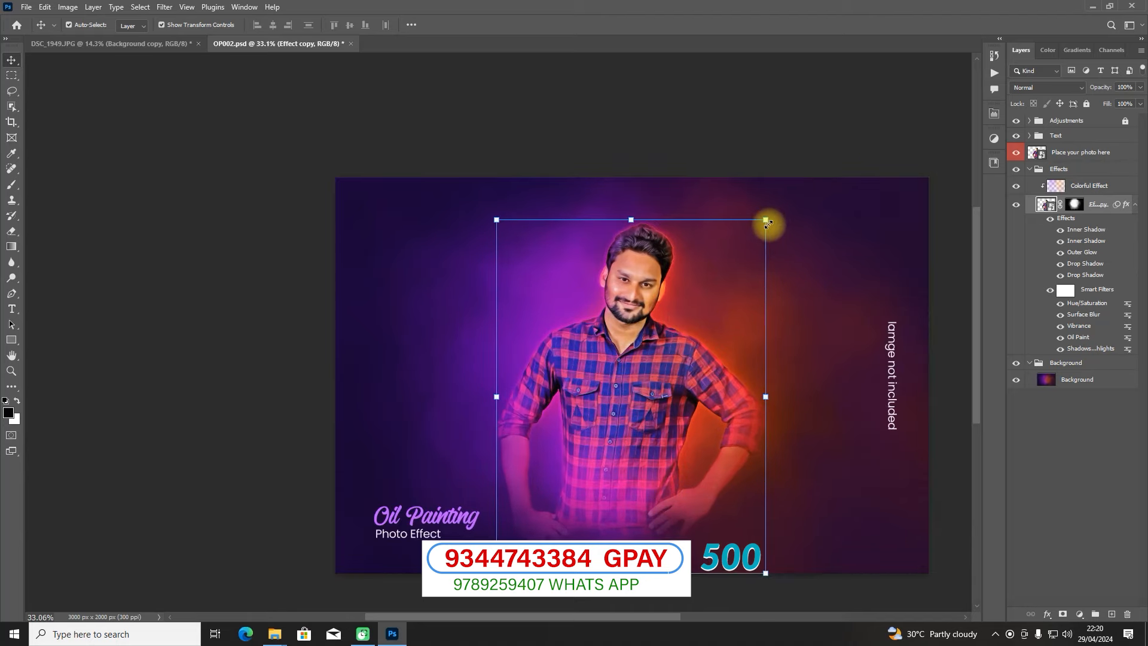
scroll(680, 288, up, 5)
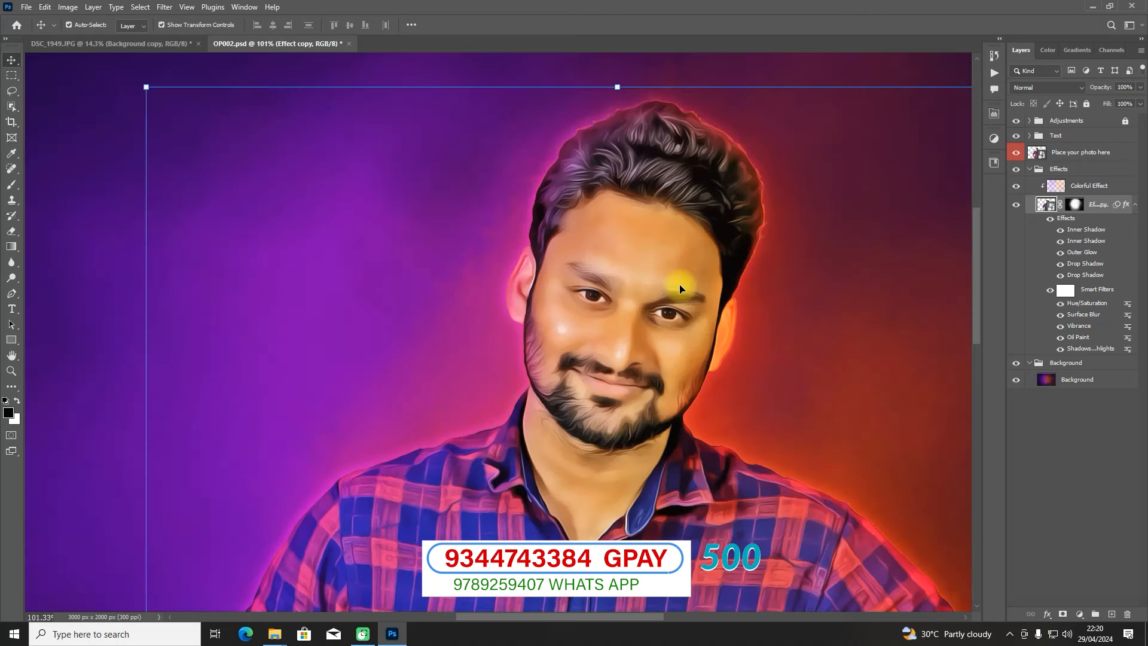
scroll(679, 289, down, 5)
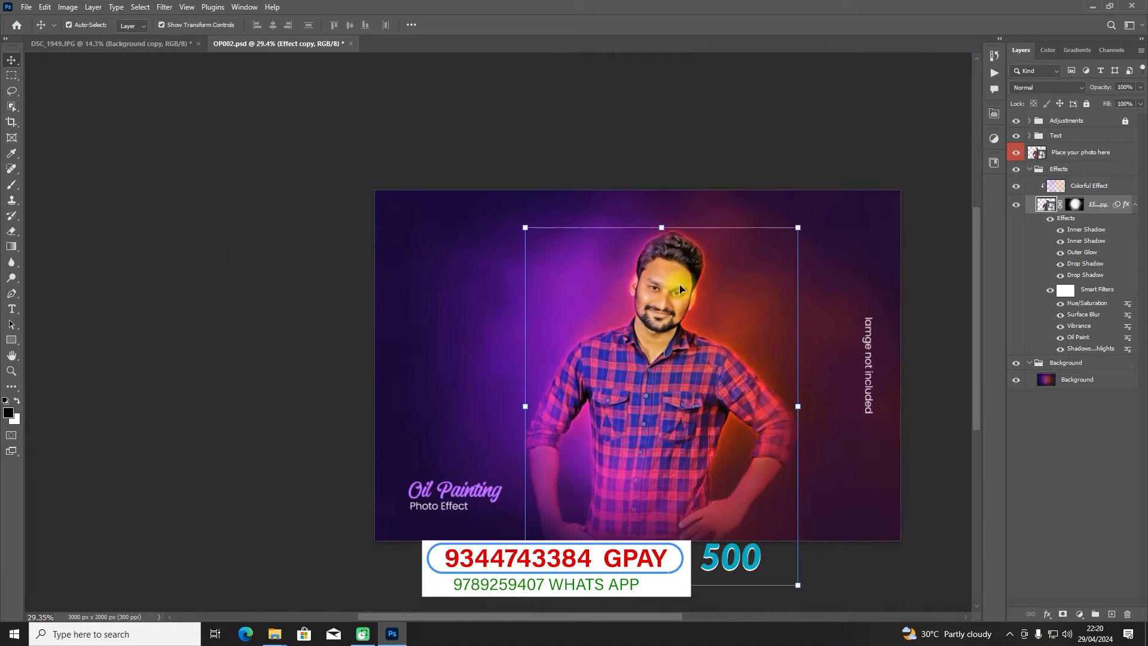
scroll(686, 309, up, 1)
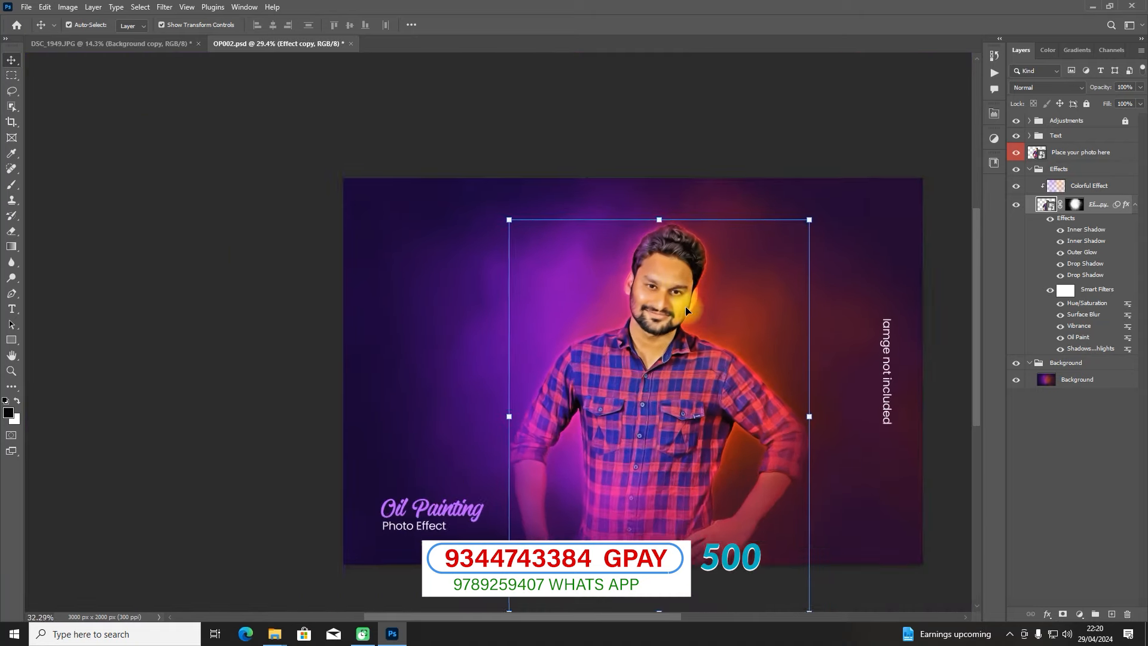
scroll(686, 309, up, 1)
scroll(657, 307, up, 2)
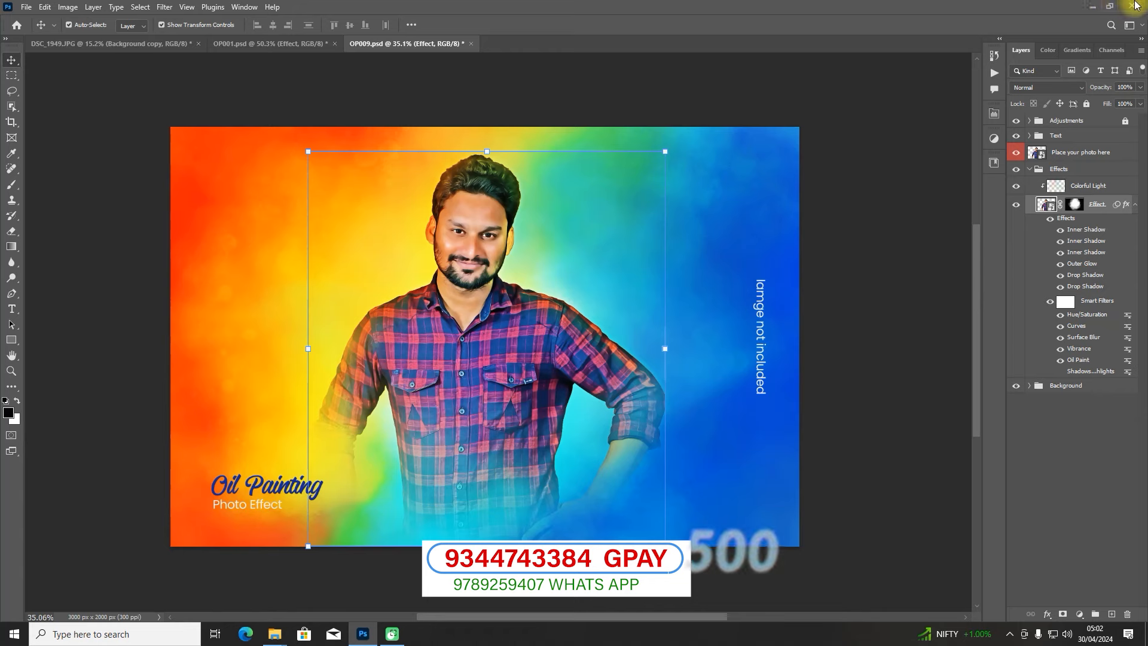
Step: Switch to the Oil Paint Action folder on the desktop and browse the template files in its BC subfolder
click(1090, 6)
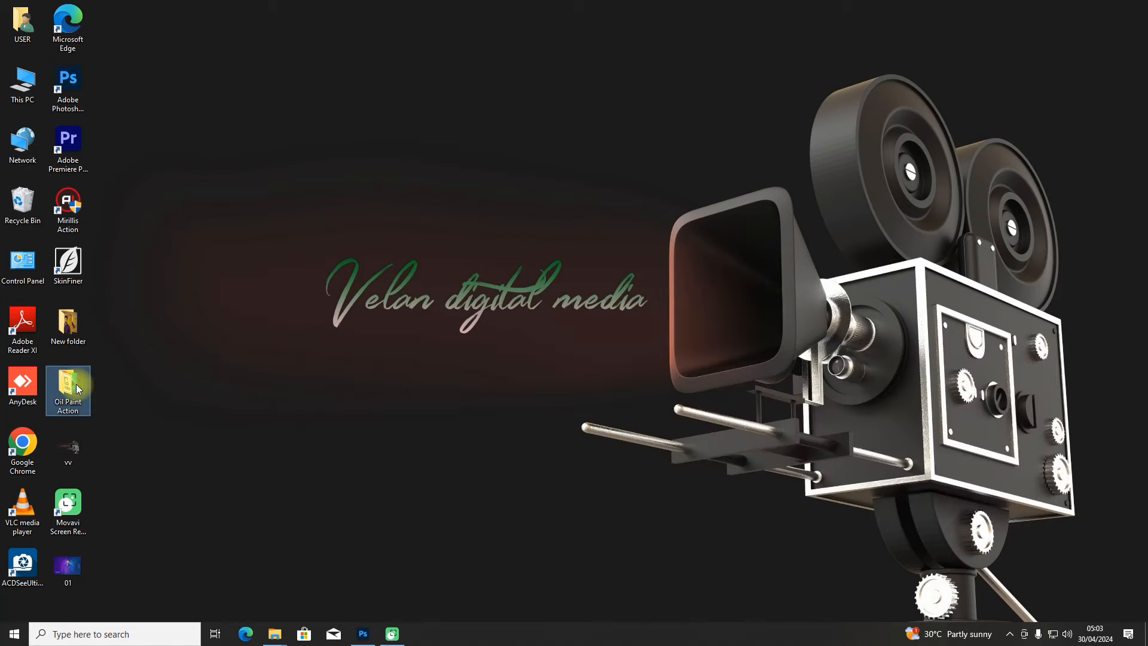
double_click(76, 385)
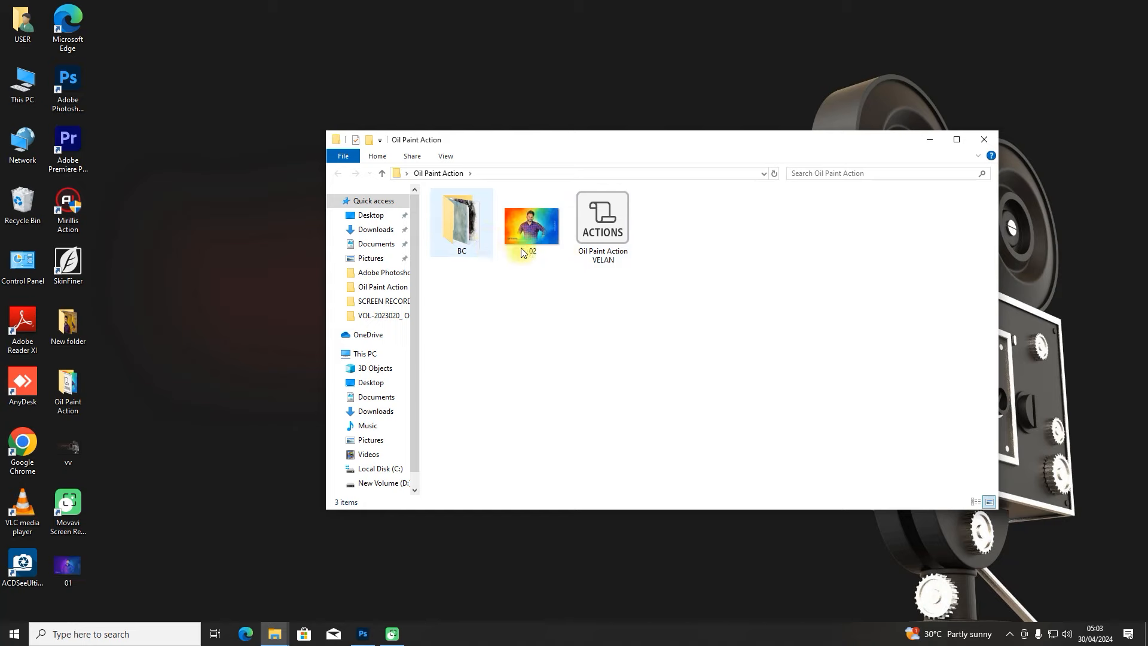
double_click(471, 242)
scroll(679, 353, down, 5)
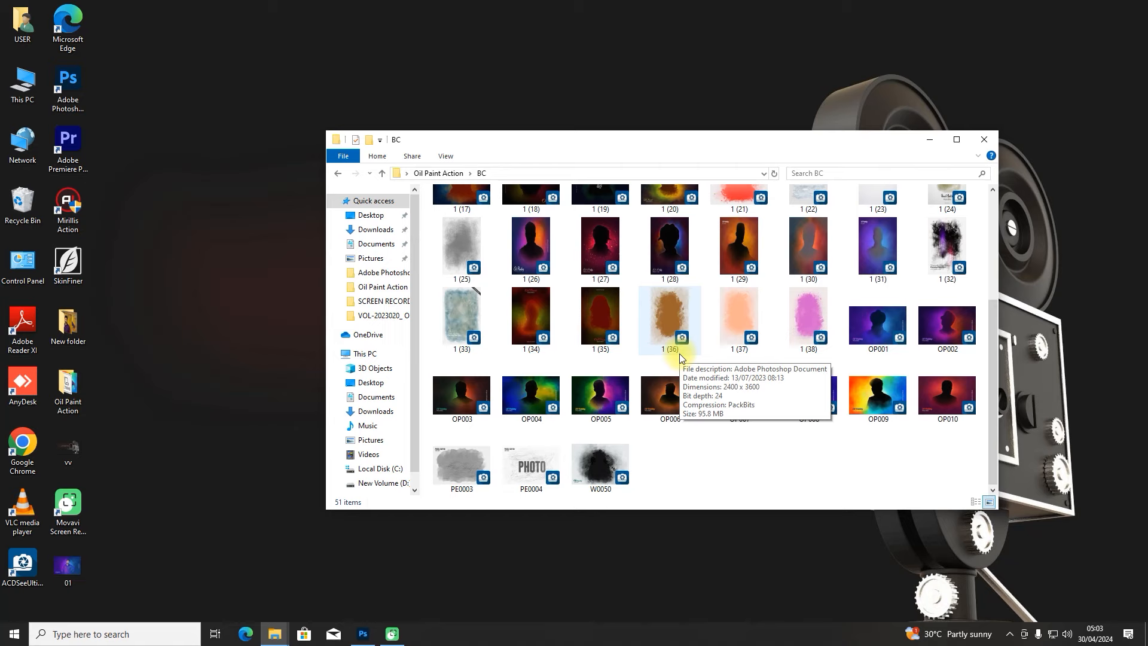
scroll(680, 357, up, 3)
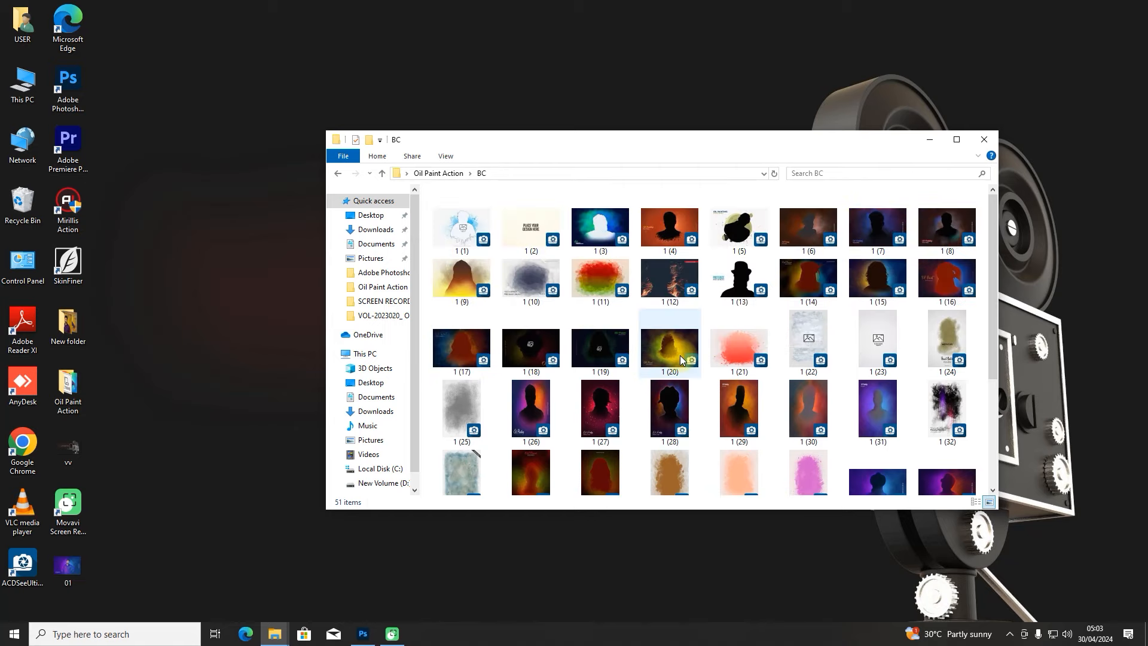